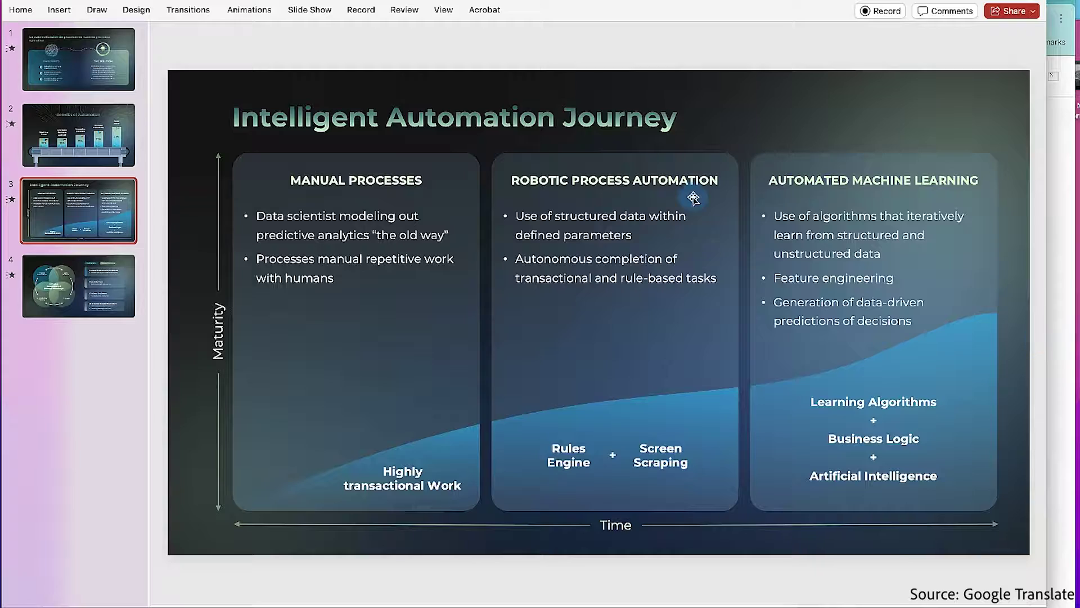
# Replace the slide title with its Spanish translation, then send MANUAL PROCESSES to Google Translate
pyautogui.tripleClick(291, 123)
pyautogui.click(370, 231)
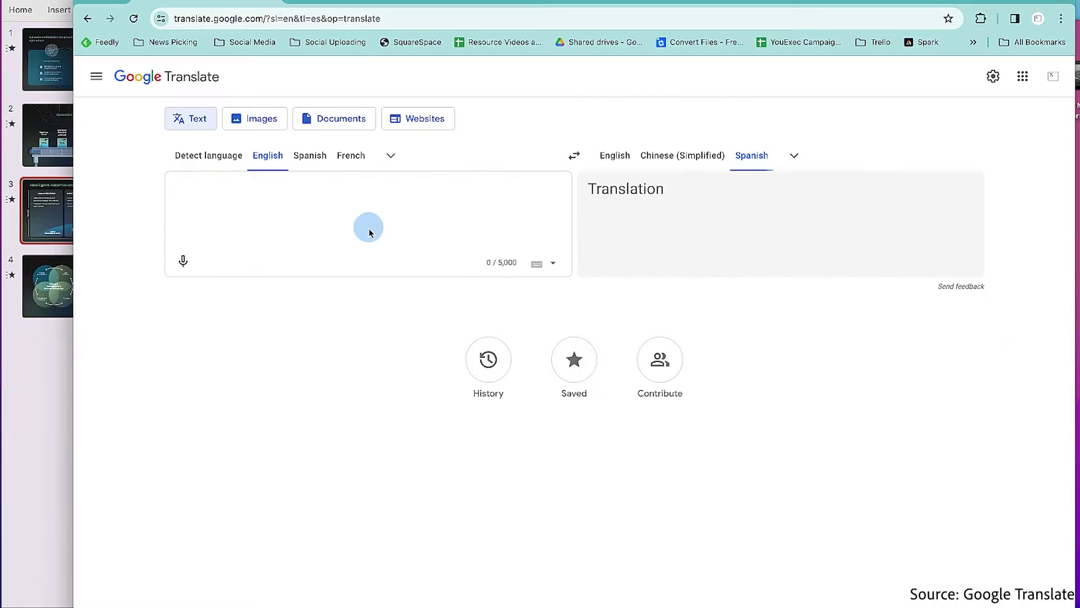
pyautogui.click(72, 248)
pyautogui.write('Viaje de automatización inteligente')
pyautogui.click(412, 182)
pyautogui.click(516, 192)
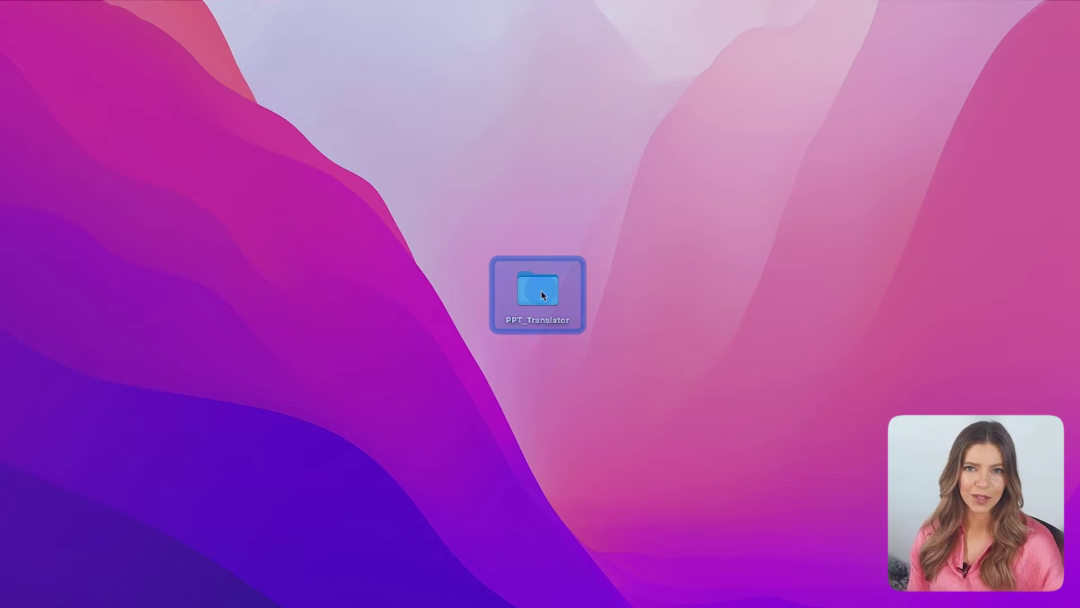
pyautogui.doubleClick(541, 290)
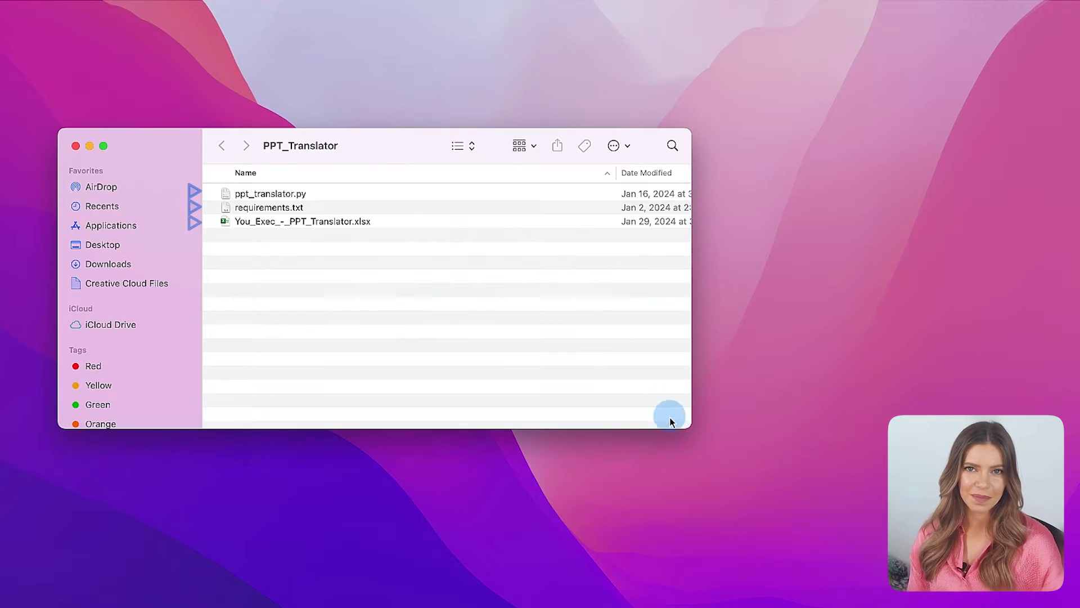
pyautogui.moveTo(685, 425); pyautogui.dragTo(854, 497)
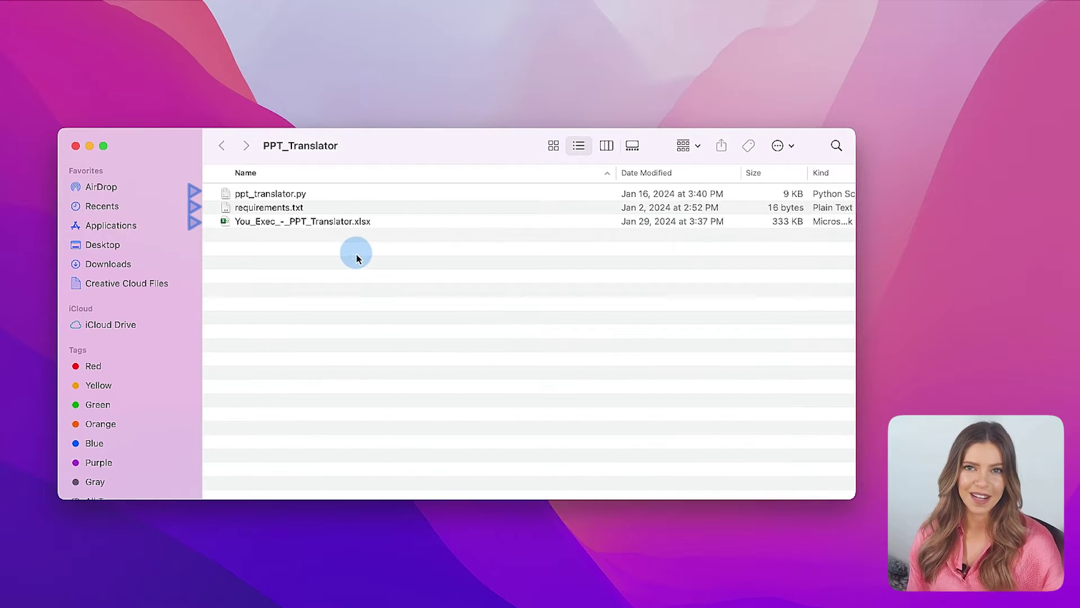
pyautogui.moveTo(356, 258); pyautogui.dragTo(362, 198)
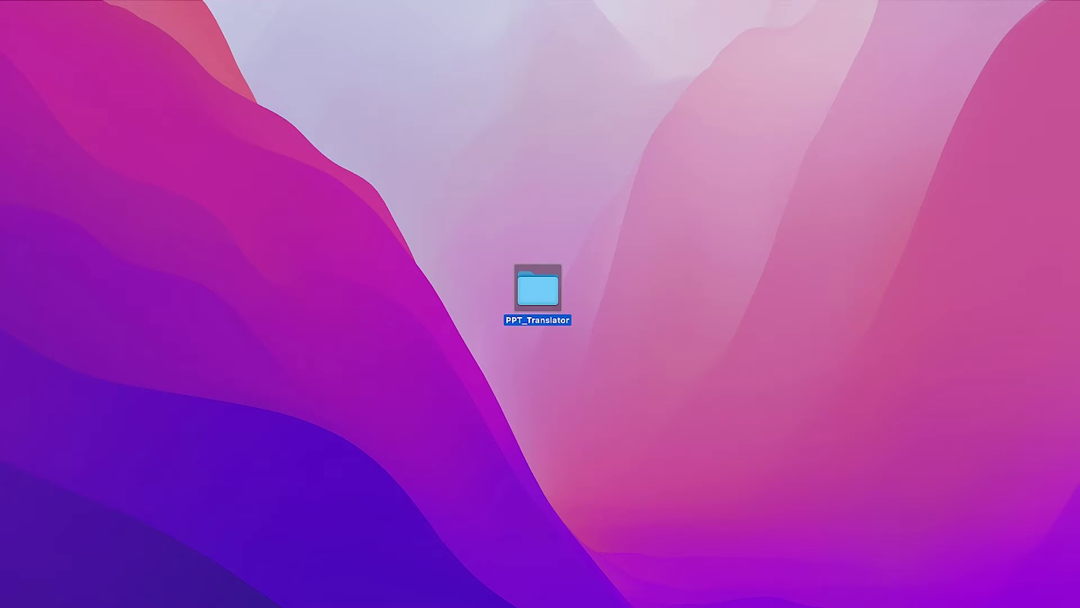
# Create a secret key named 'PPT Translator key' on platform.openai.com and select the translator workbook
pyautogui.click(193, 41)
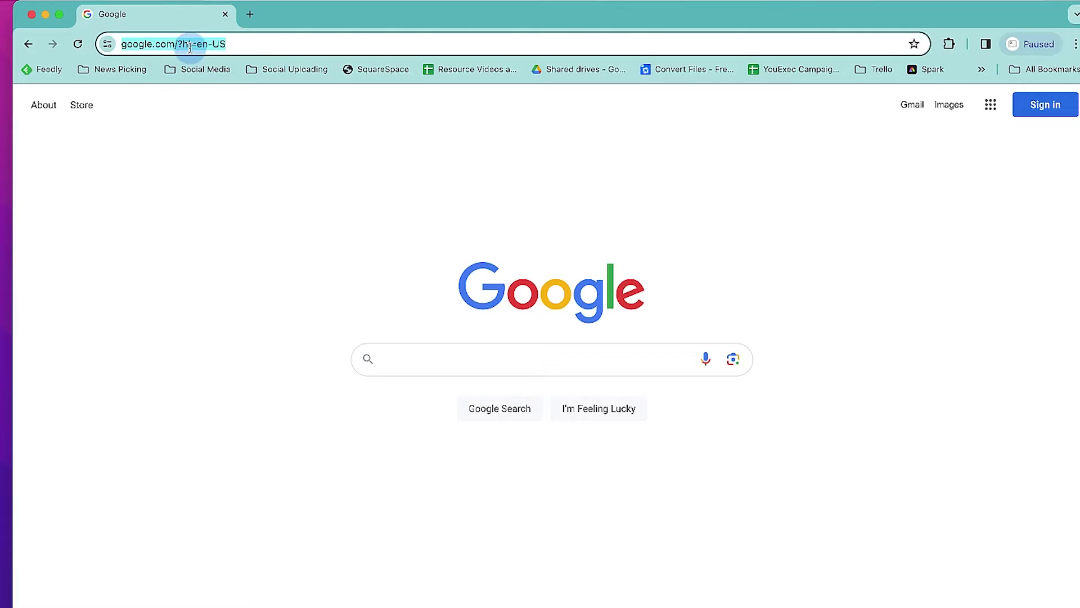
pyautogui.write('platform.openai.com')
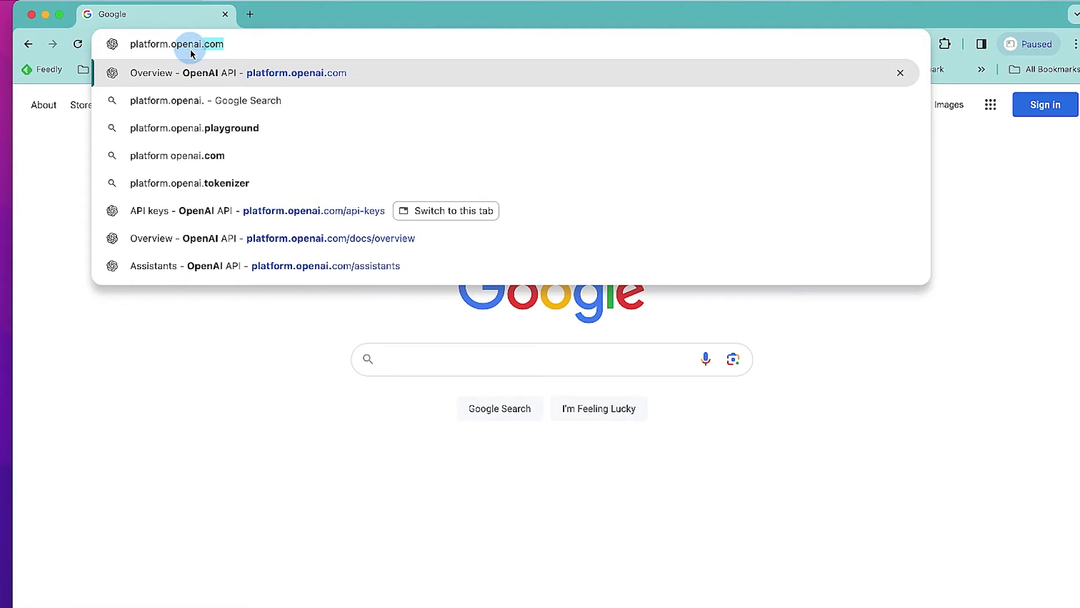
pyautogui.press('Return')
pyautogui.click(63, 213)
pyautogui.click(252, 325)
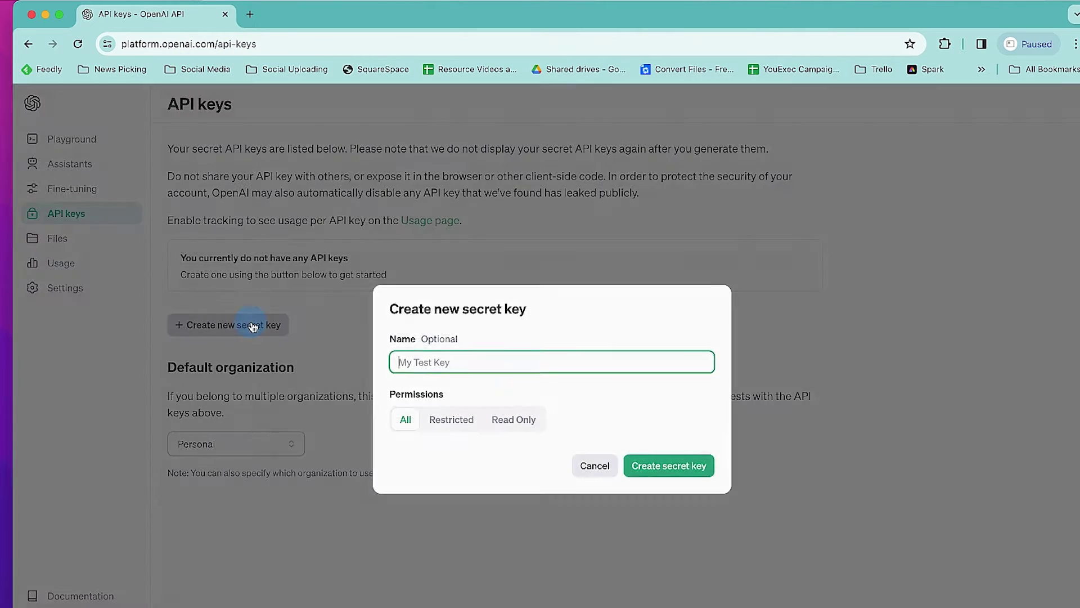
pyautogui.click(653, 474)
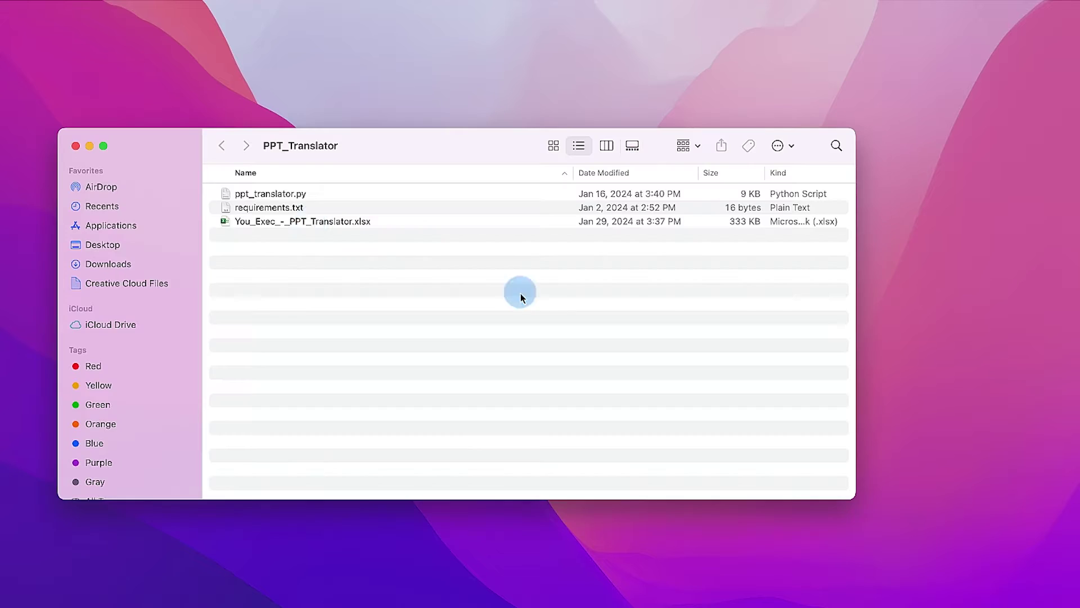
pyautogui.click(294, 219)
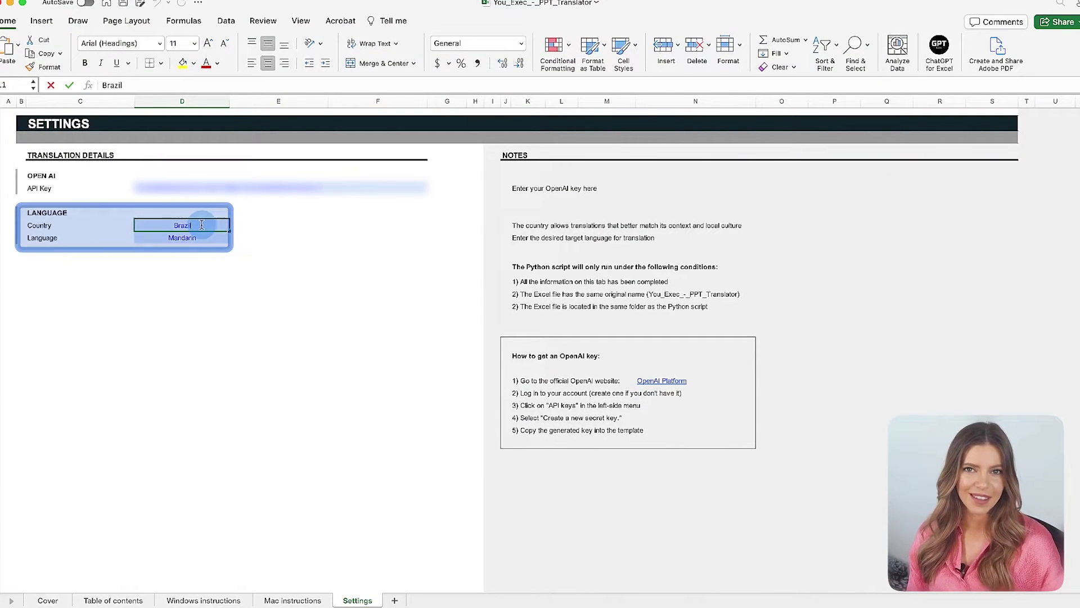
# Set the Settings sheet language to Portuguese and close the workbook
pyautogui.click(195, 239)
pyautogui.write('Portu')
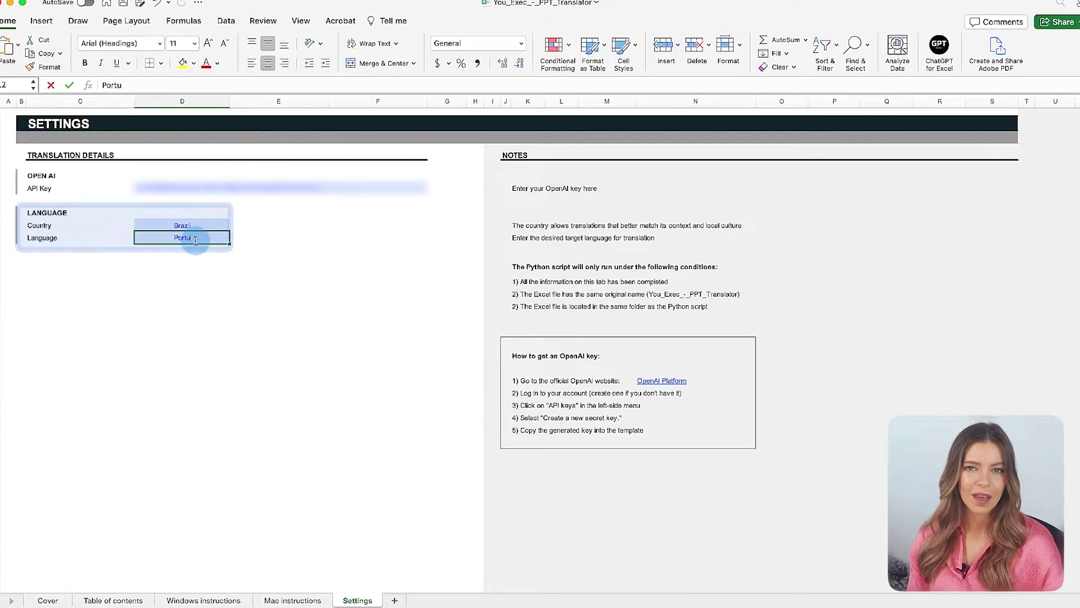
pyautogui.write('guese')
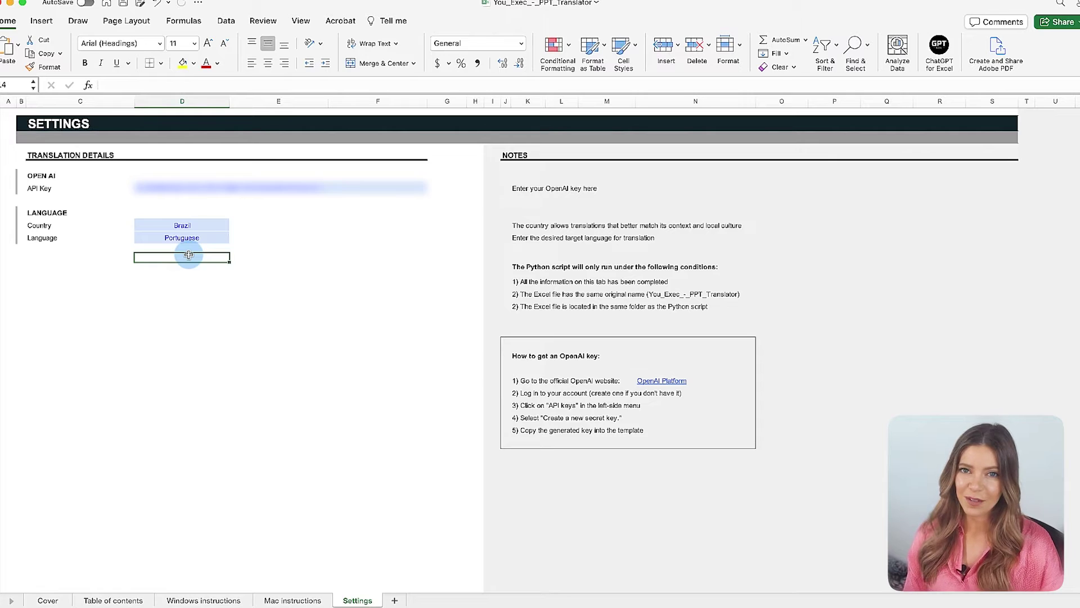
pyautogui.click(2, 3)
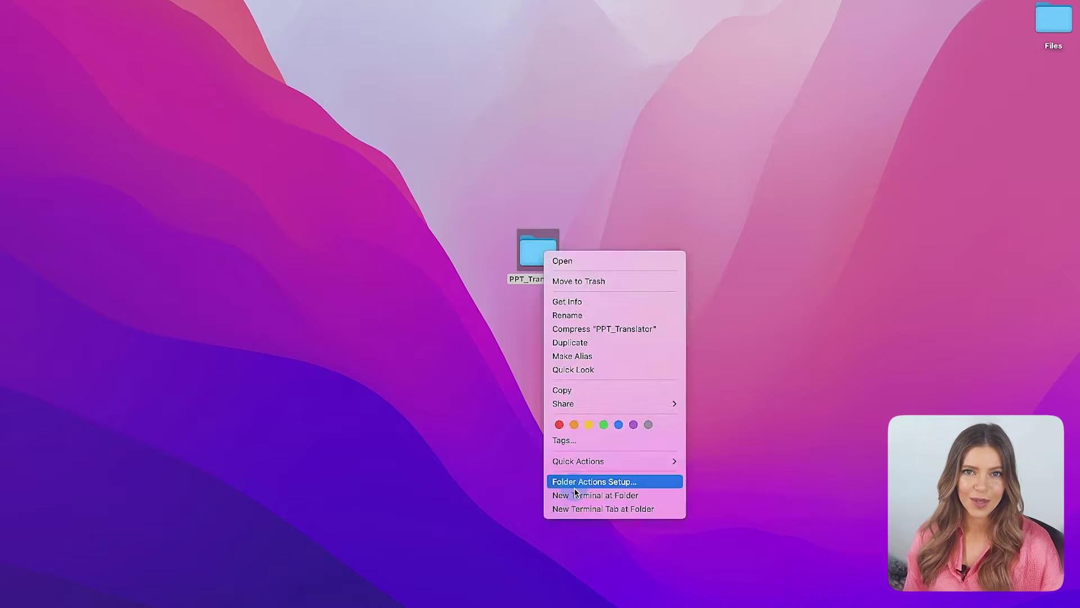
# Run python3 ppt_translator.py on the chosen deck and open the Portuguese (Brazil) copy
pyautogui.write('python3 ppt_translator.py')
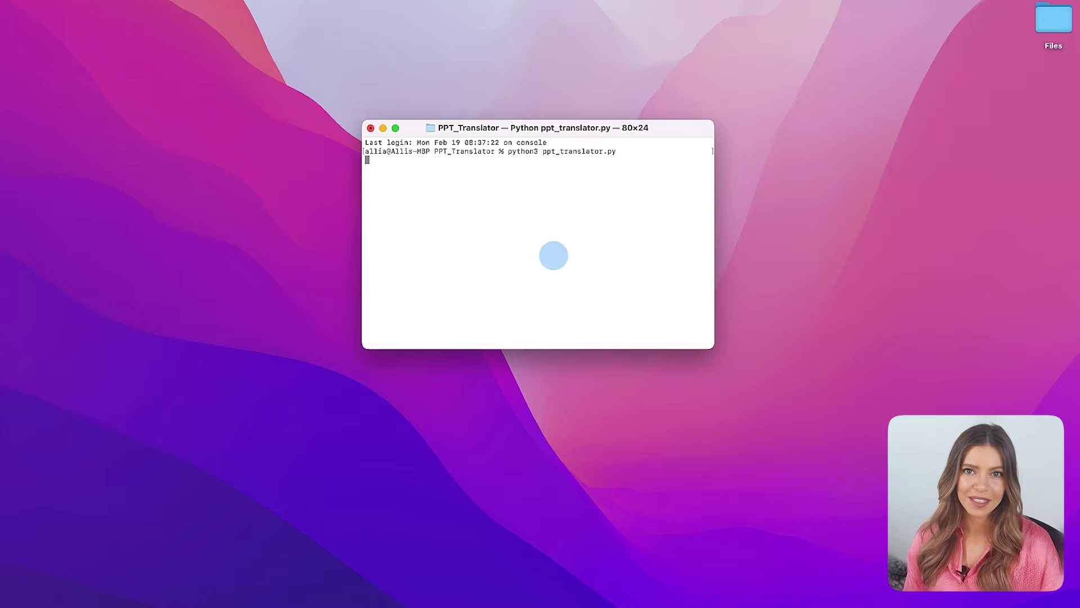
pyautogui.click(753, 351)
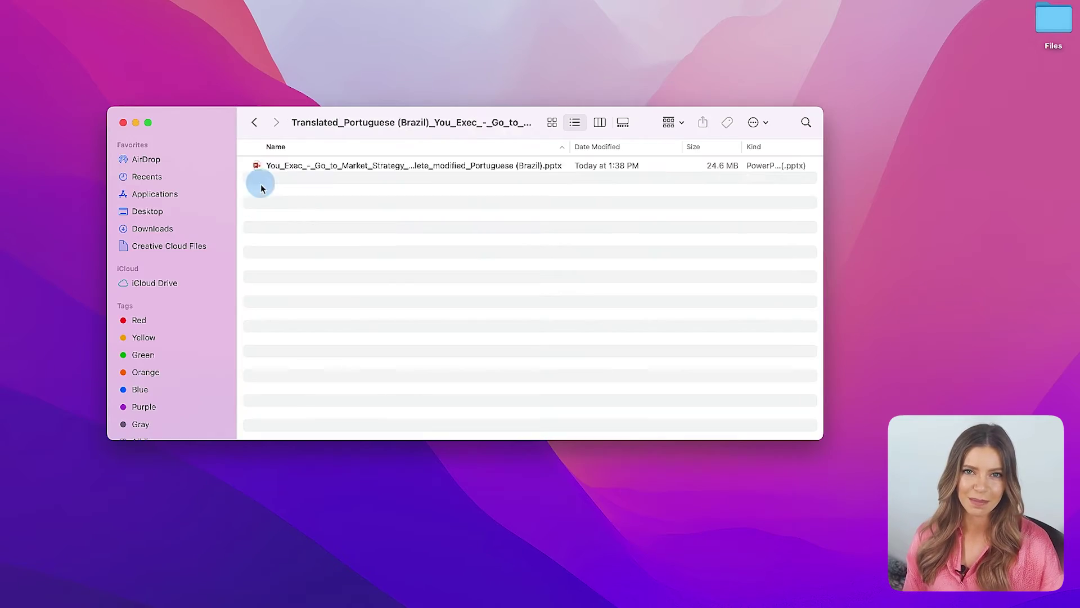
pyautogui.doubleClick(260, 181)
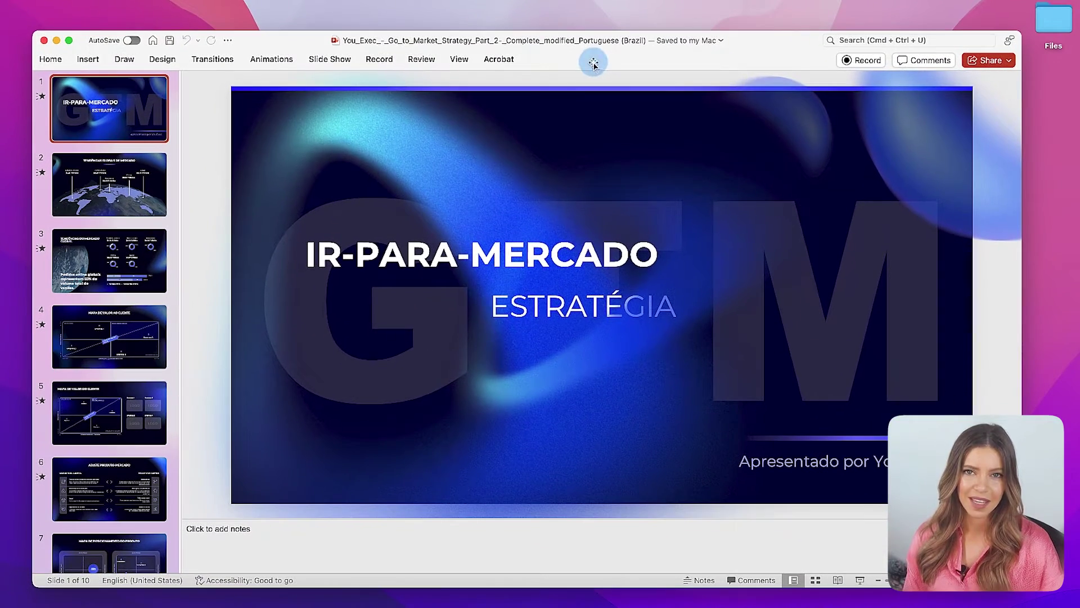
# Page through the Portuguese translated deck up to slide 6
pyautogui.press('Down')
pyautogui.press('Down')
pyautogui.press('Down')
pyautogui.press('Down')
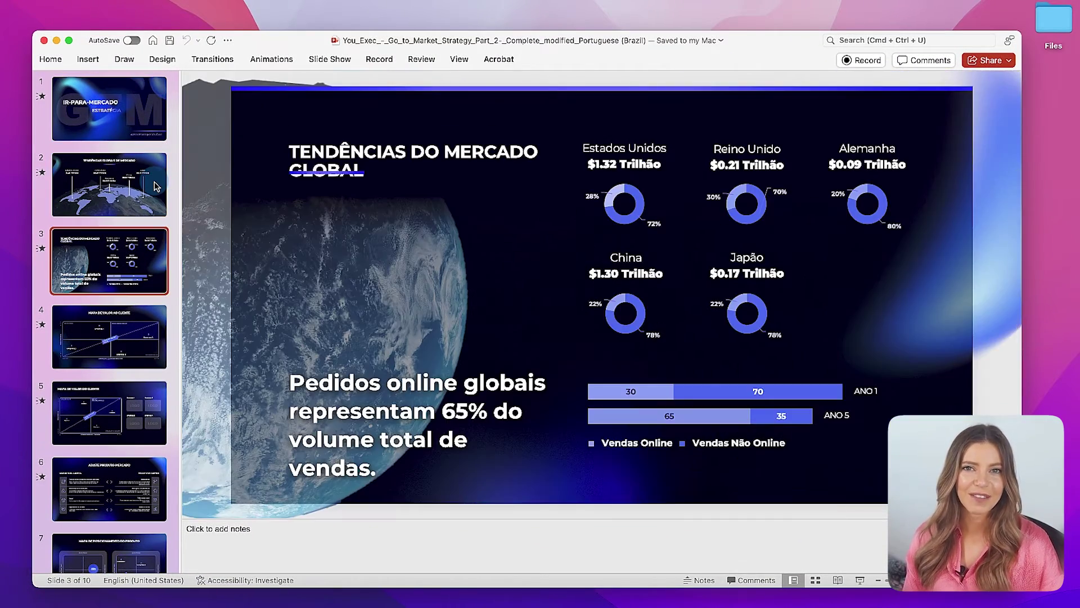
pyautogui.press('Down')
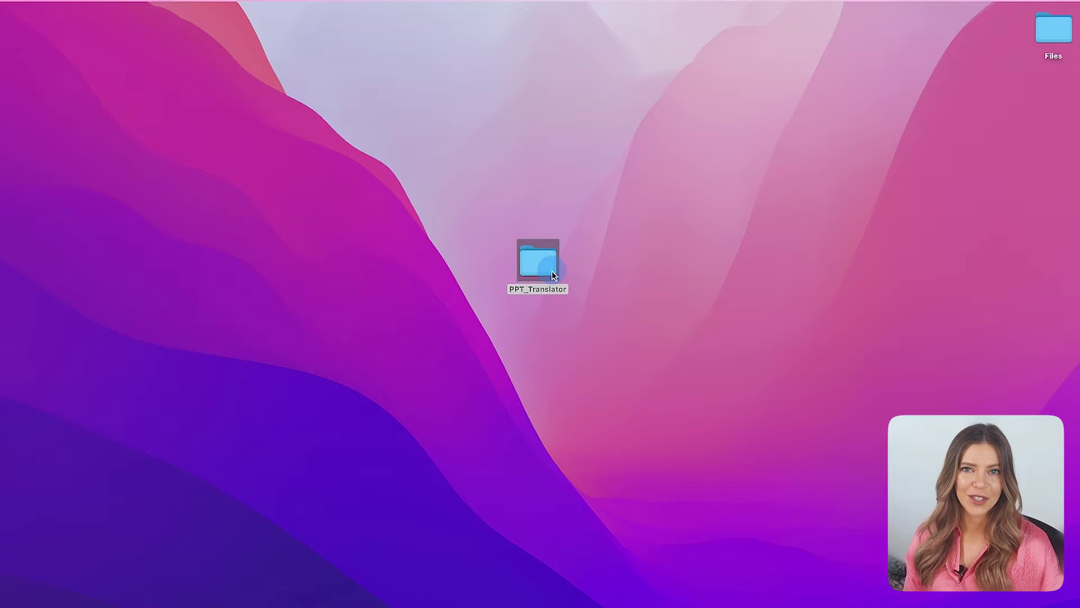
# Run the translator script in a PPT_Translator terminal on the chosen deck for Mandarin (China), then close Terminal
pyautogui.rightClick(553, 268)
pyautogui.click(588, 512)
pyautogui.write('p')
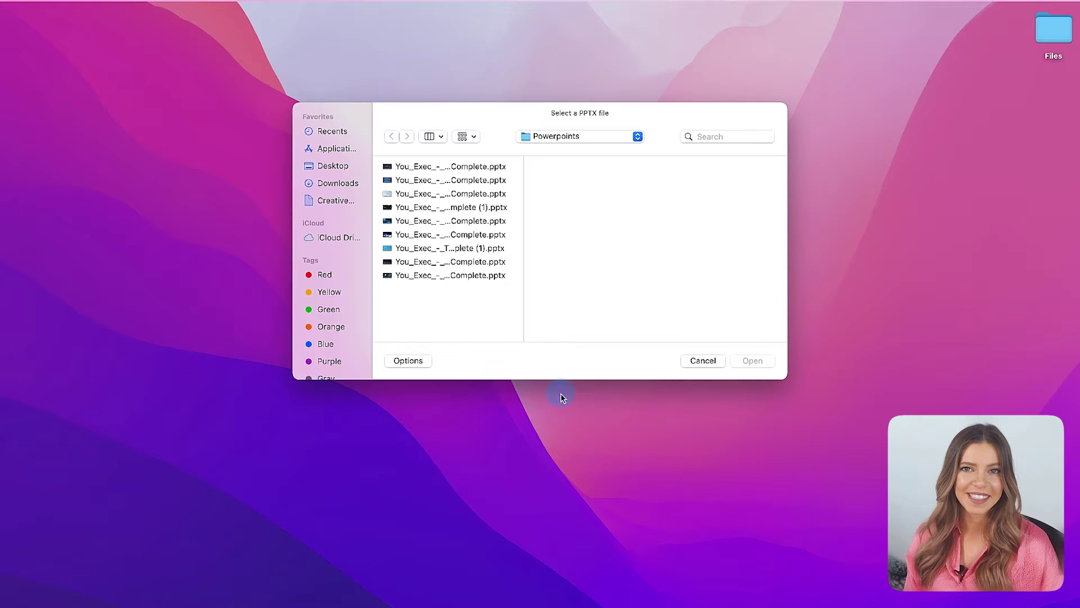
pyautogui.click(751, 359)
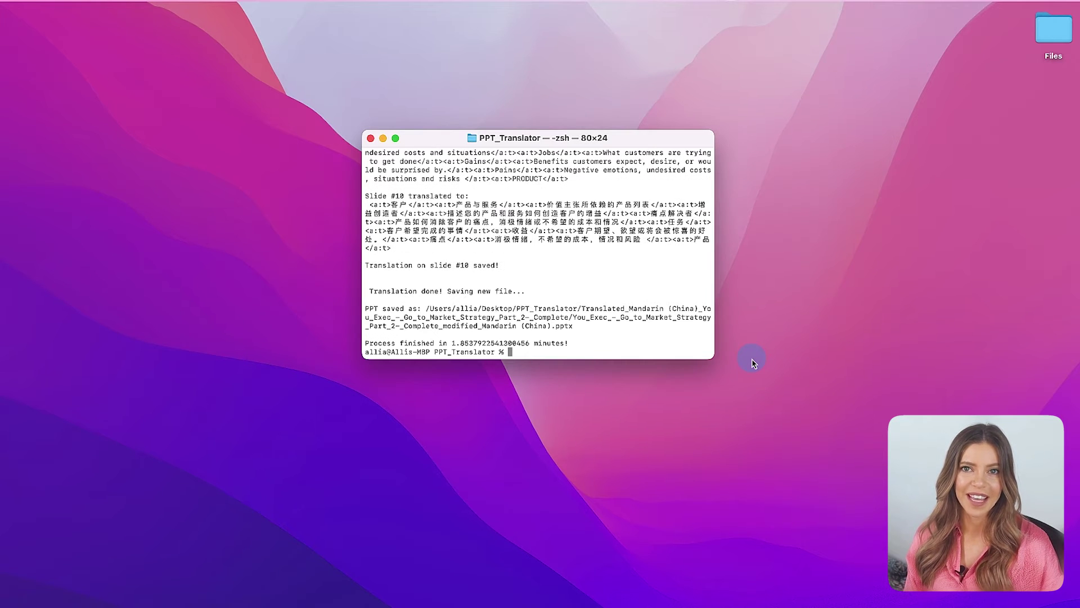
pyautogui.click(372, 137)
# Open the Mandarin translated deck from PPT_Translator and browse slides 2 through 5
pyautogui.doubleClick(538, 261)
pyautogui.click(484, 254)
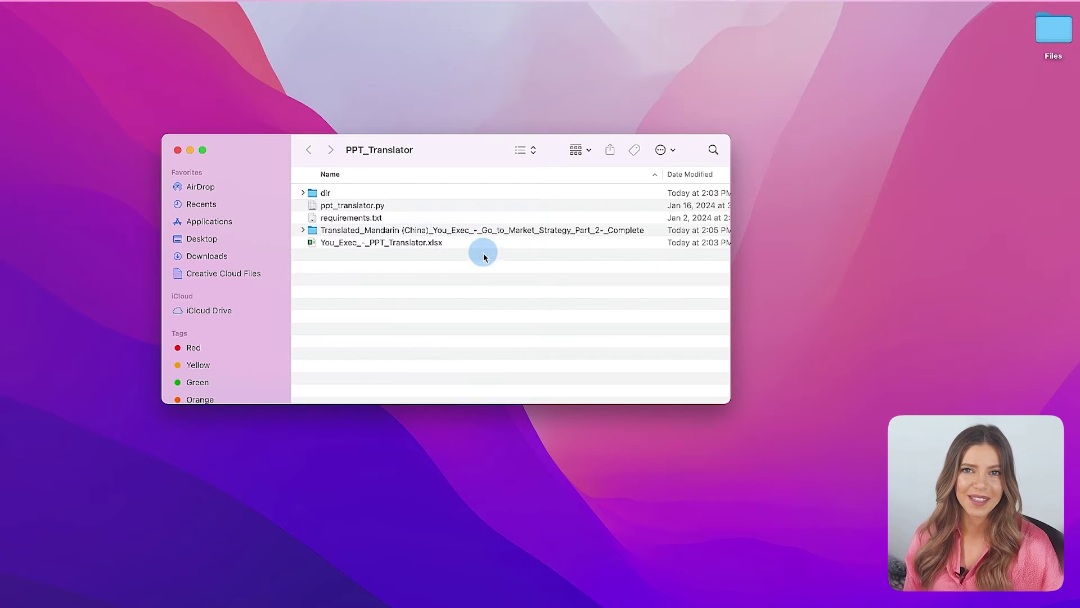
pyautogui.doubleClick(326, 194)
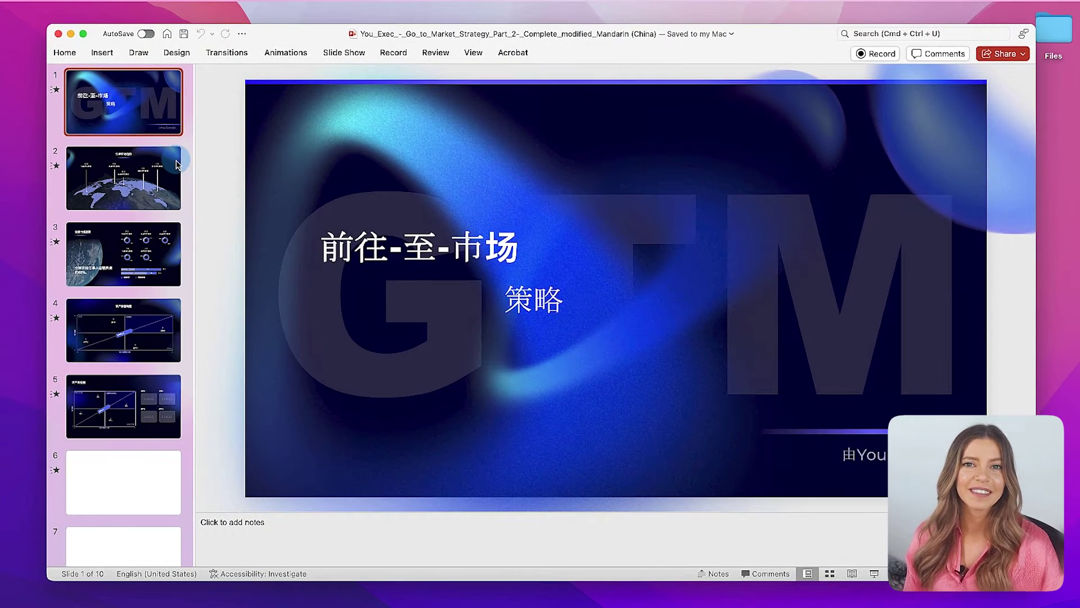
pyautogui.click(178, 164)
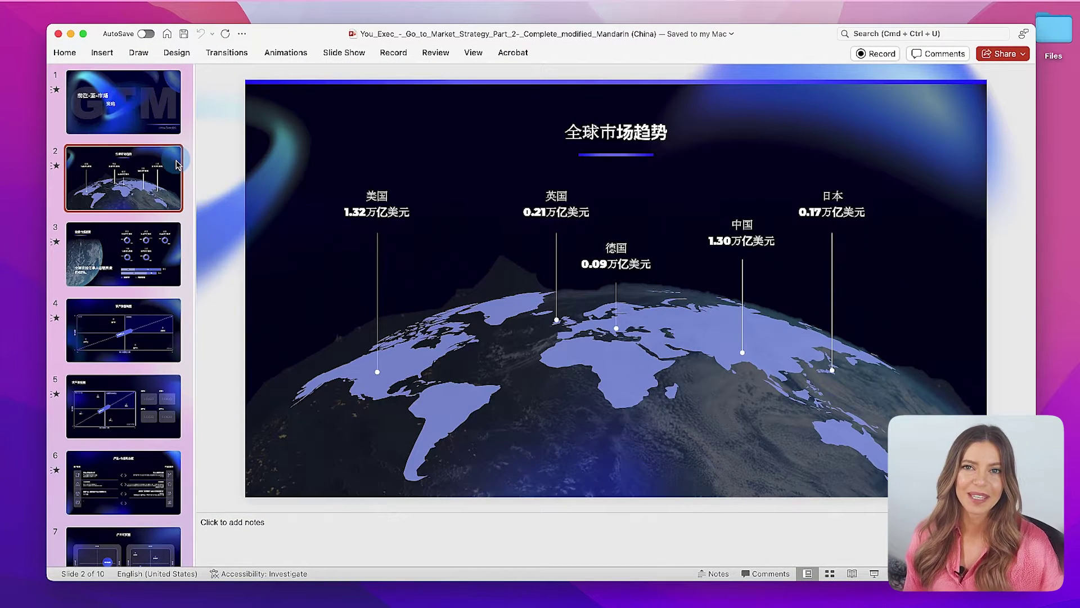
pyautogui.press('Down')
pyautogui.press('Down')
pyautogui.press('Down')
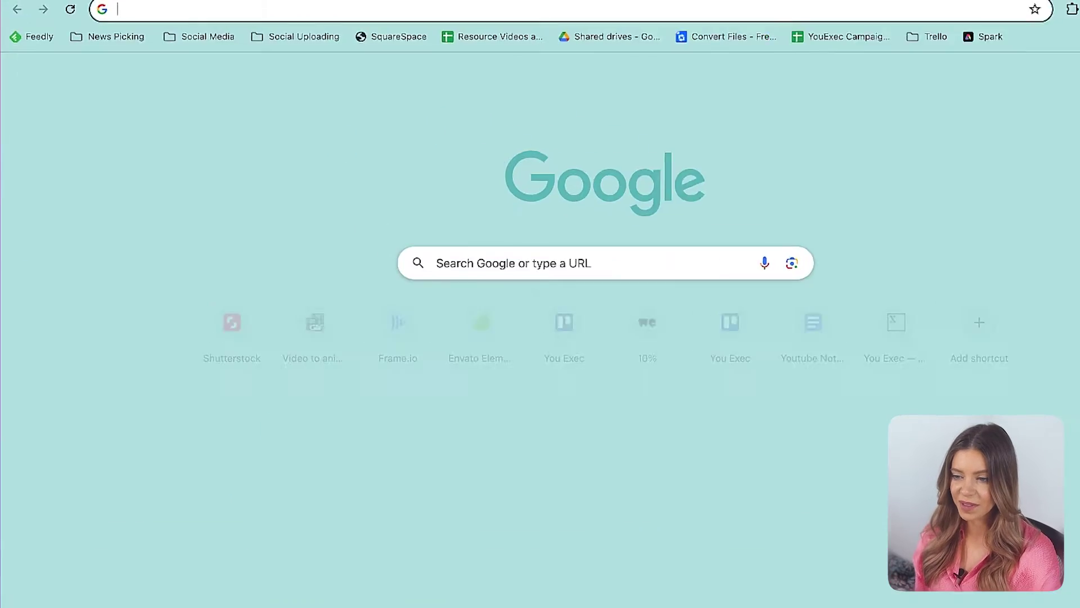
# Generate a new secret key, PPT Translator Key 1, on platform.openai.com
pyautogui.write('platform.openai')
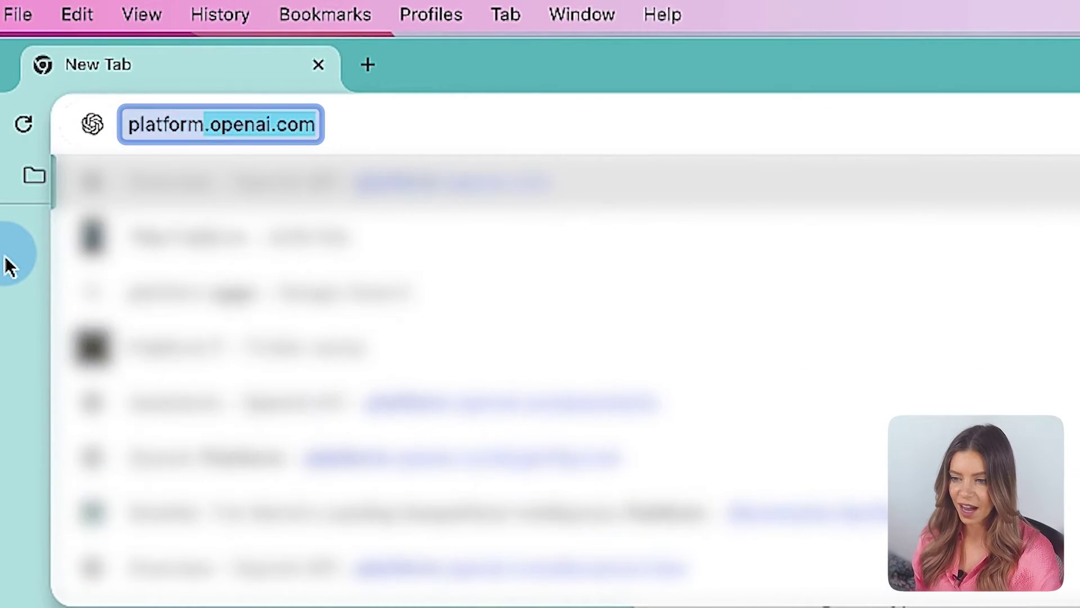
pyautogui.write('.com')
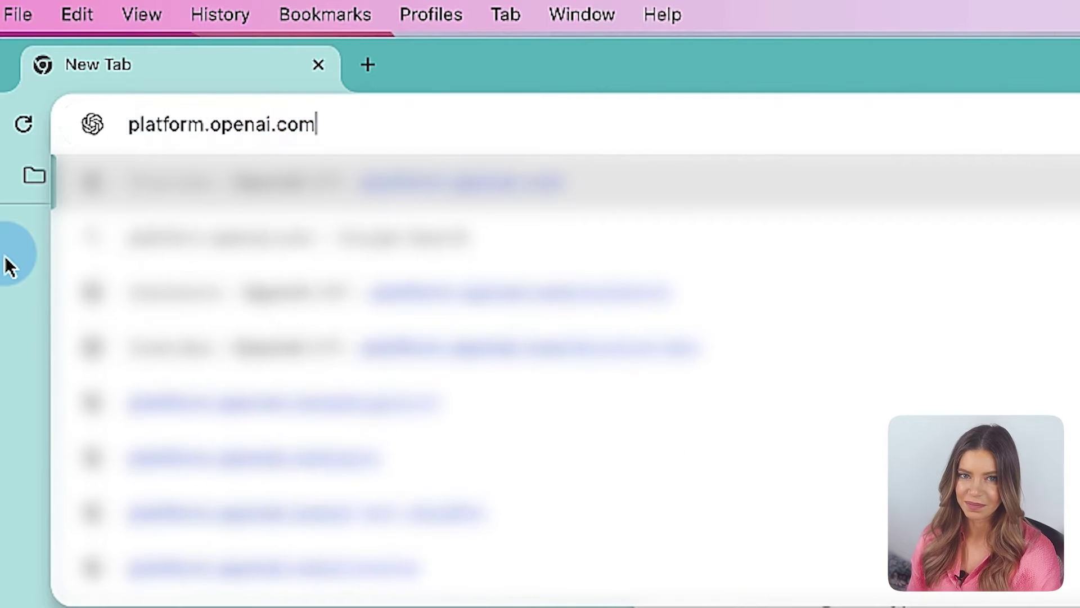
pyautogui.press('Return')
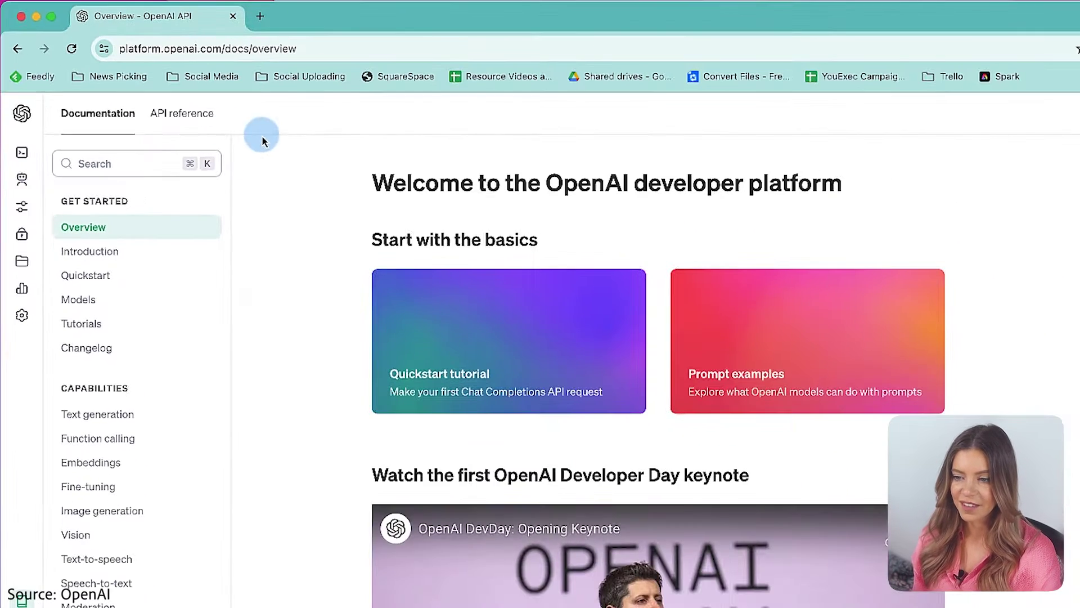
pyautogui.moveTo(23, 111)
pyautogui.click(78, 234)
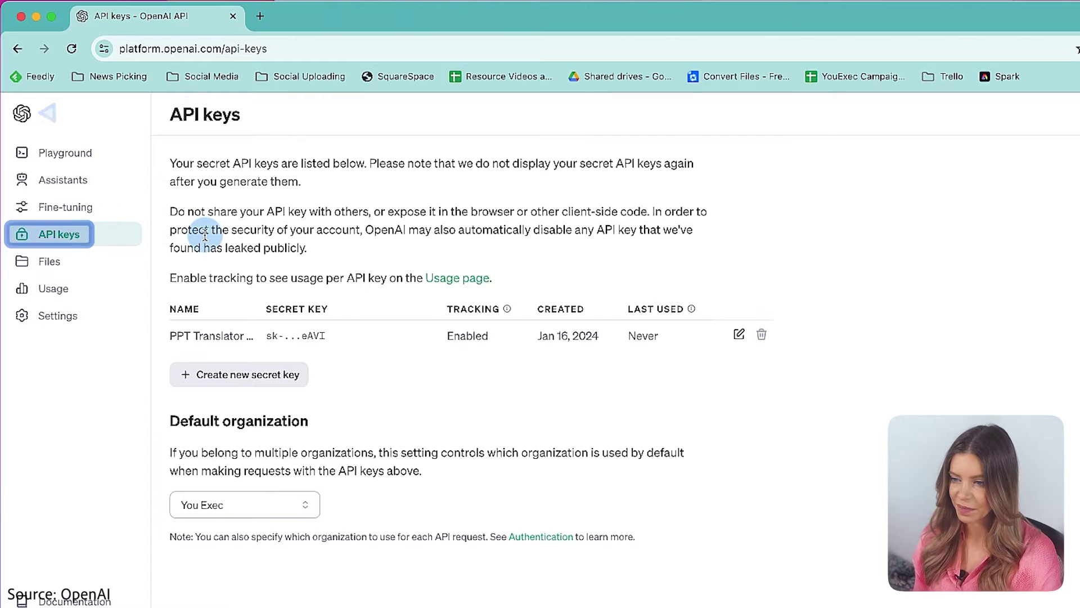
pyautogui.click(246, 375)
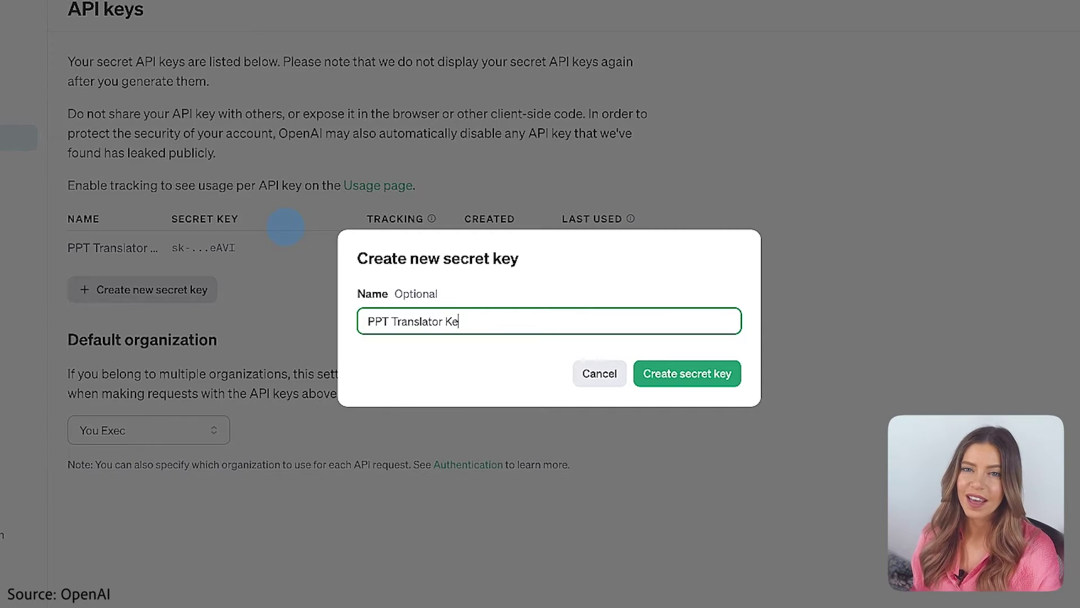
pyautogui.click(665, 374)
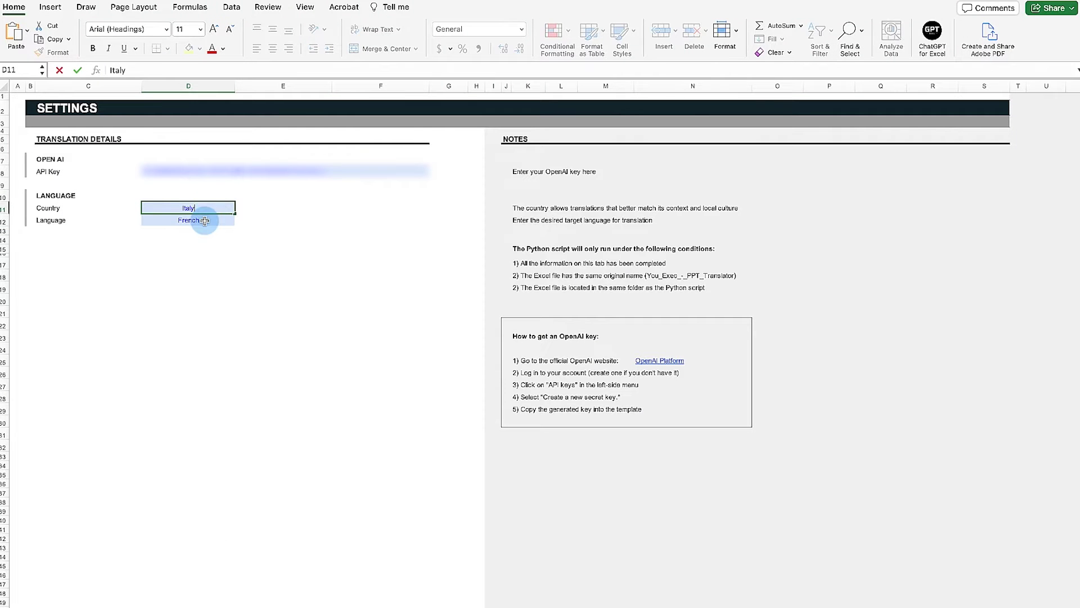
# Enter Italy in the Settings sheet's Country cell
pyautogui.click(202, 220)
pyautogui.write('Italy')
pyautogui.press('Return')
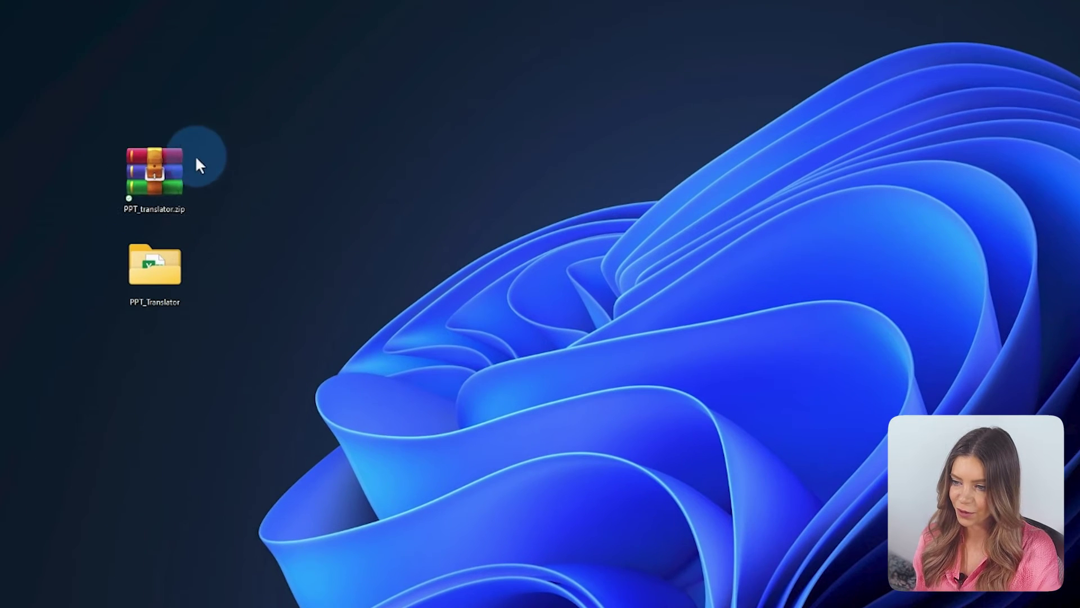
# Open the PPT_Translator desktop folder and launch You_Exec_-_PPT_Translator.xlsx in Excel
pyautogui.click(163, 164)
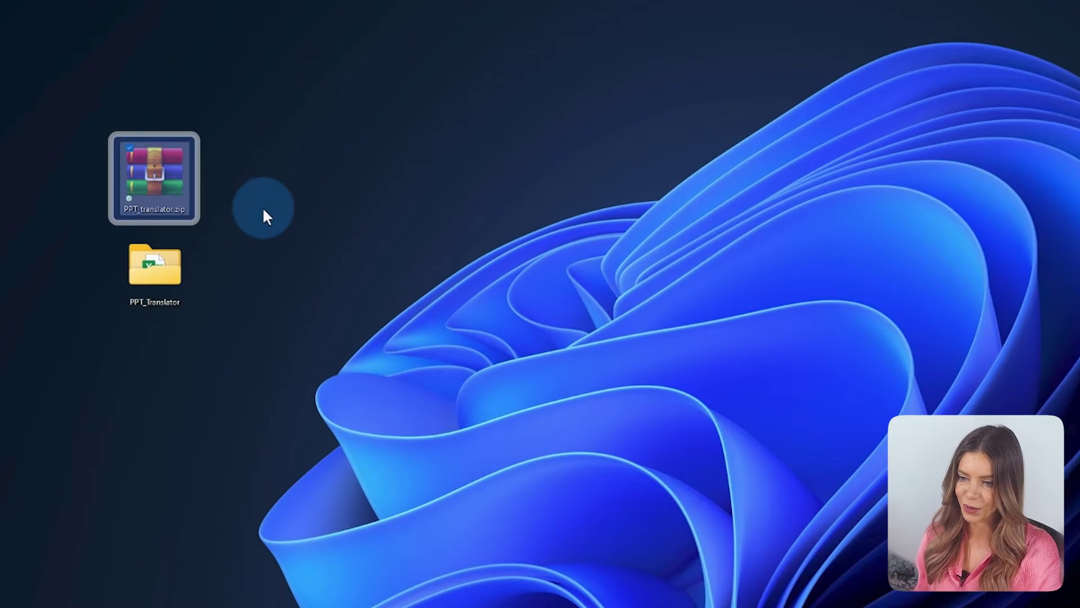
pyautogui.doubleClick(152, 262)
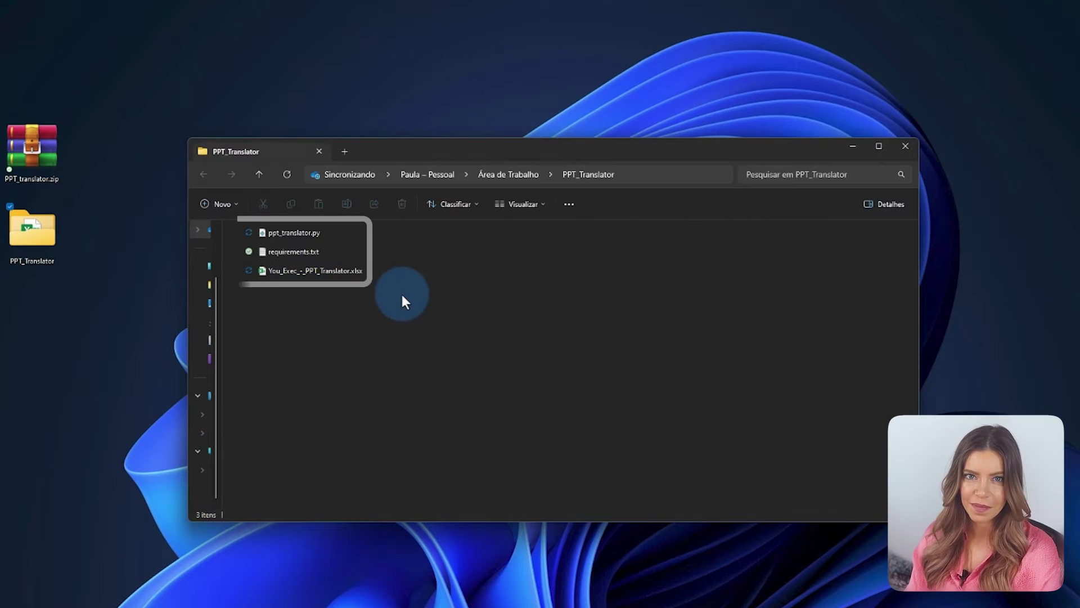
pyautogui.moveTo(402, 295); pyautogui.dragTo(325, 233)
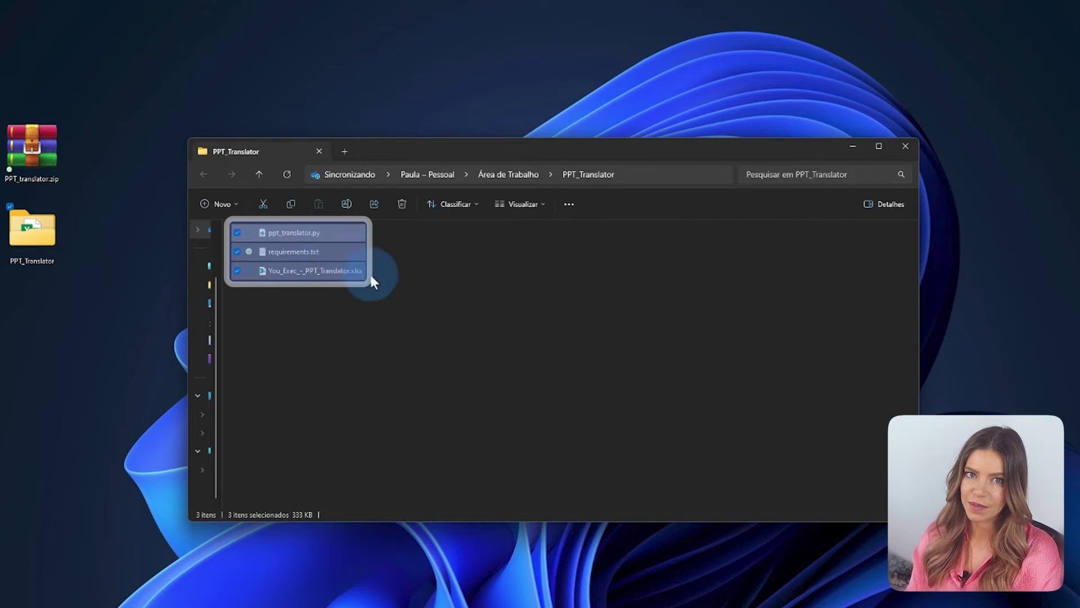
pyautogui.click(435, 321)
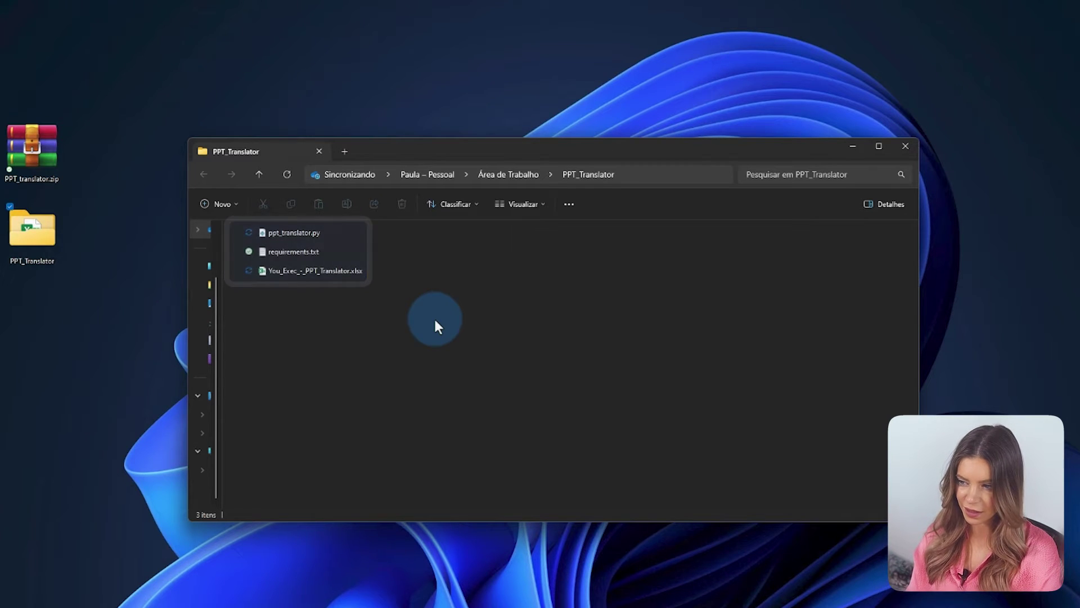
pyautogui.doubleClick(344, 271)
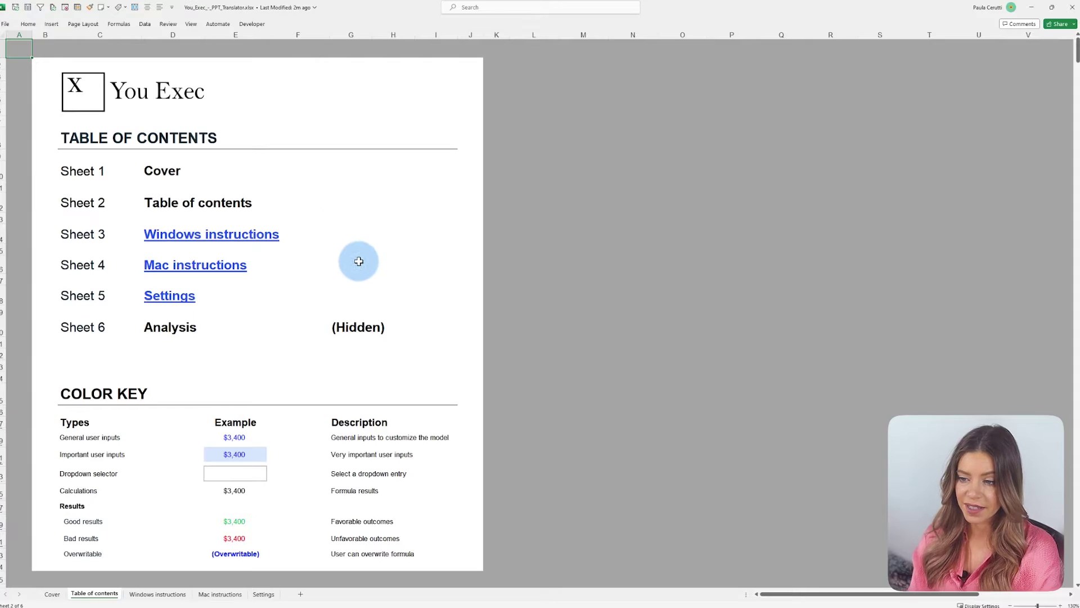
# Paste the newly generated OpenAI key into the API Key field on the Settings sheet
pyautogui.click(159, 294)
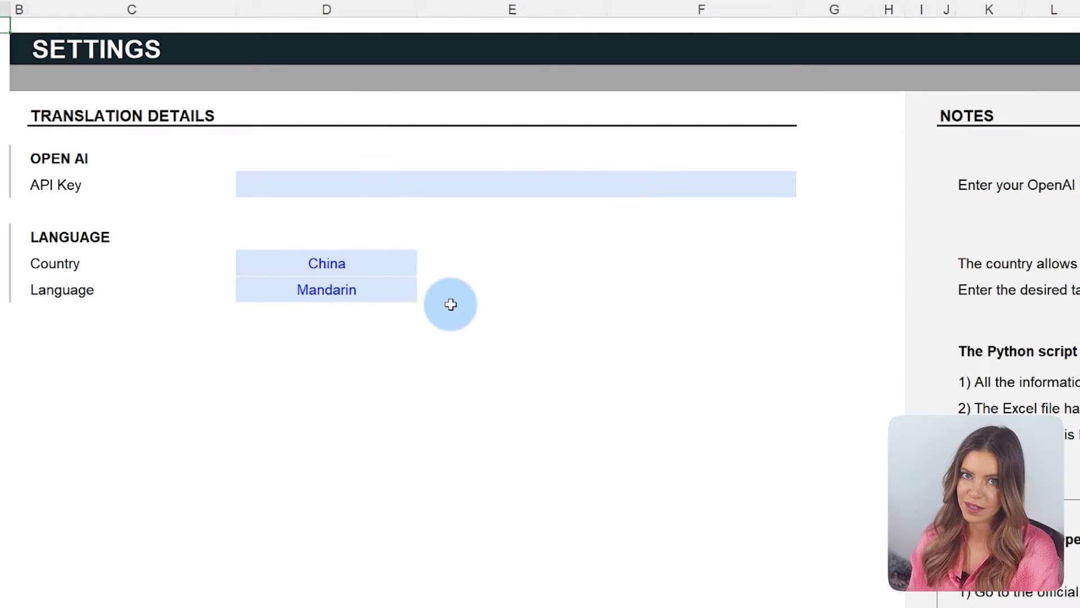
pyautogui.click(389, 190)
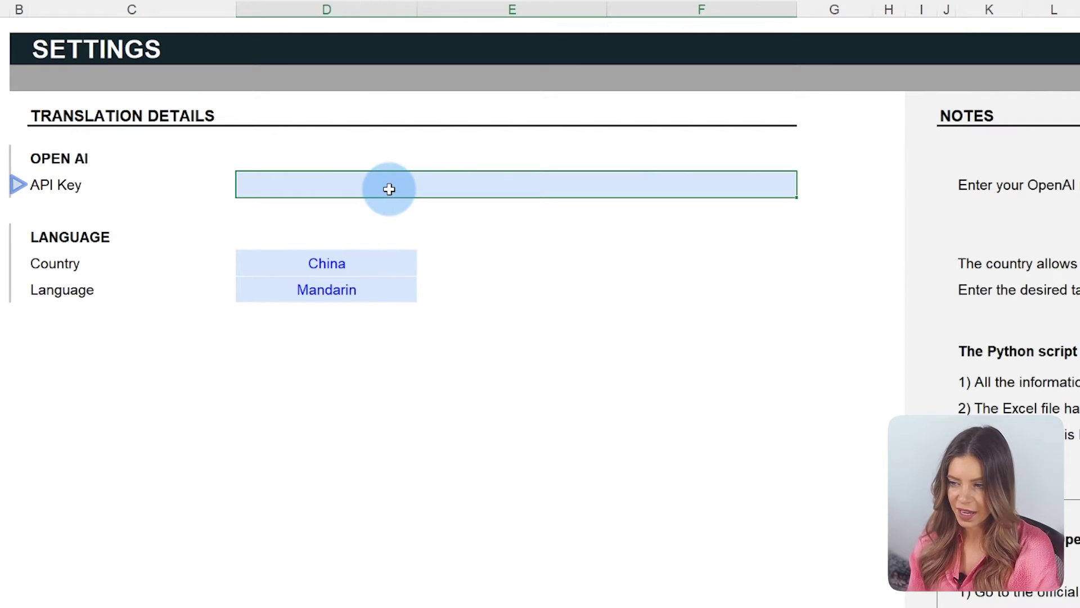
pyautogui.hotkey('ctrl', 'v')
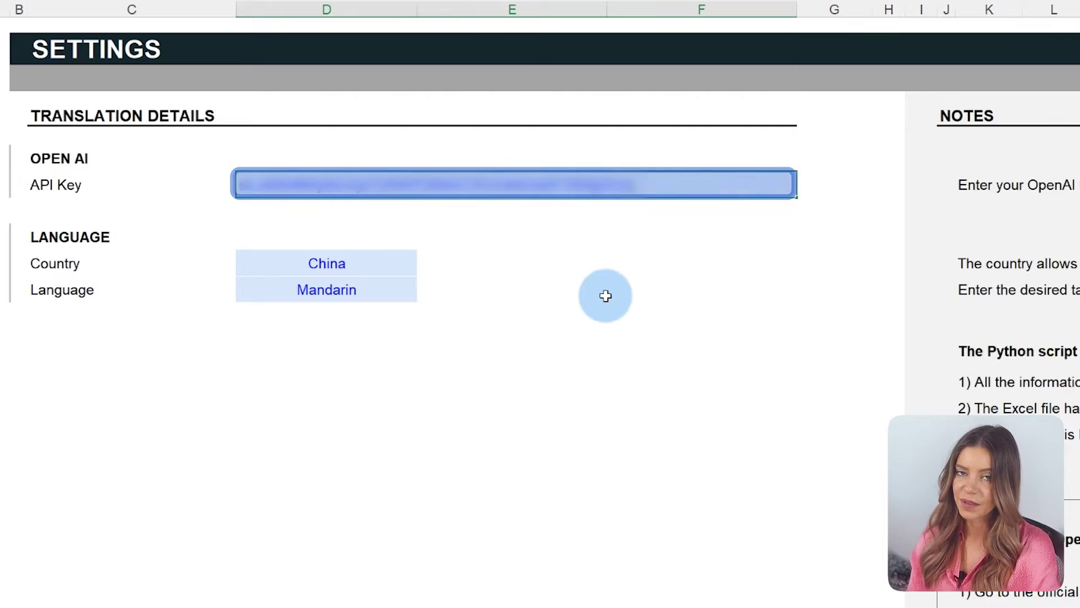
pyautogui.click(627, 263)
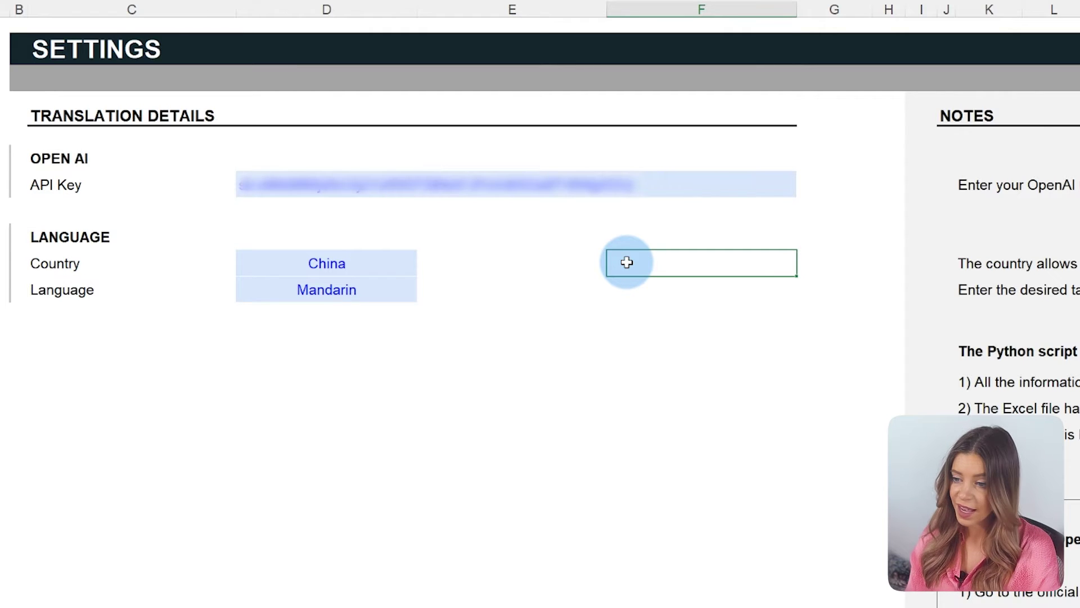
pyautogui.click(400, 262)
# Set Country to France and Language to French, then open the Mac's PPT_Translator folder
pyautogui.write('France')
pyautogui.click(499, 258)
pyautogui.press('Down')
pyautogui.press('Left')
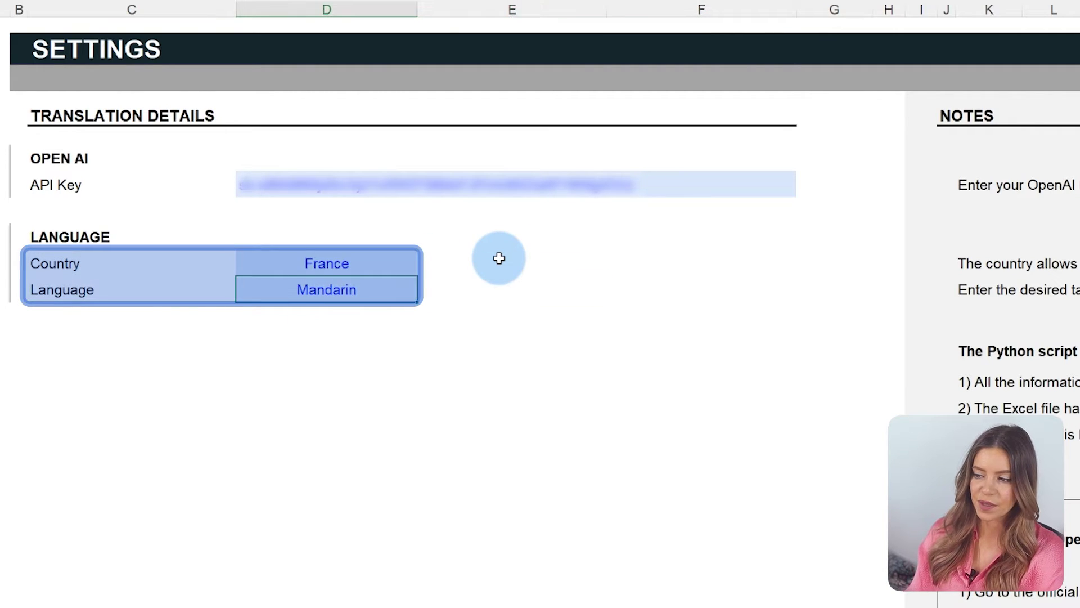
pyautogui.press('Return')
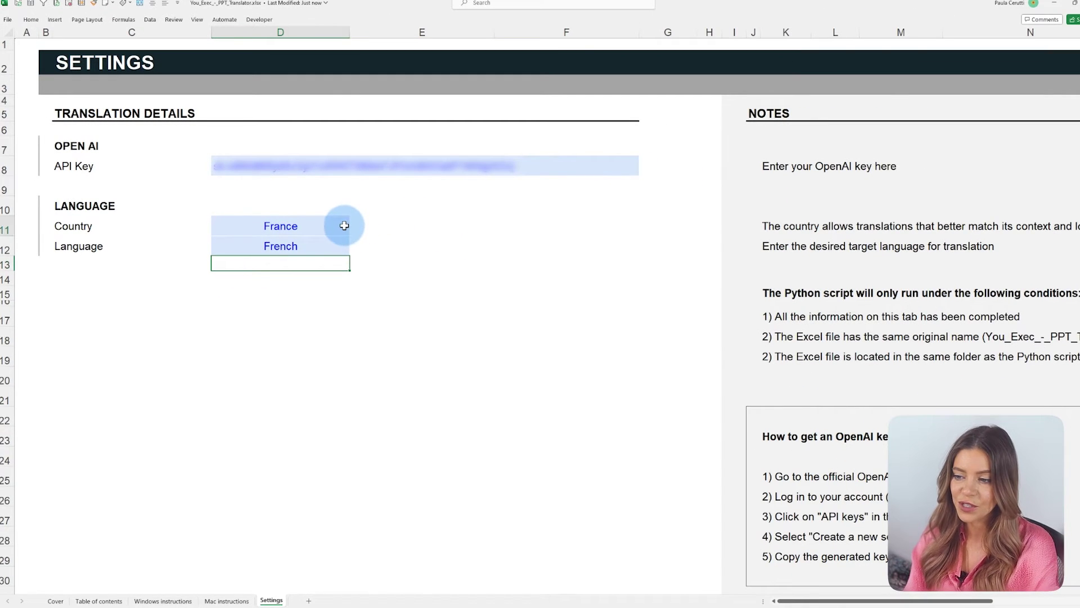
pyautogui.click(343, 225)
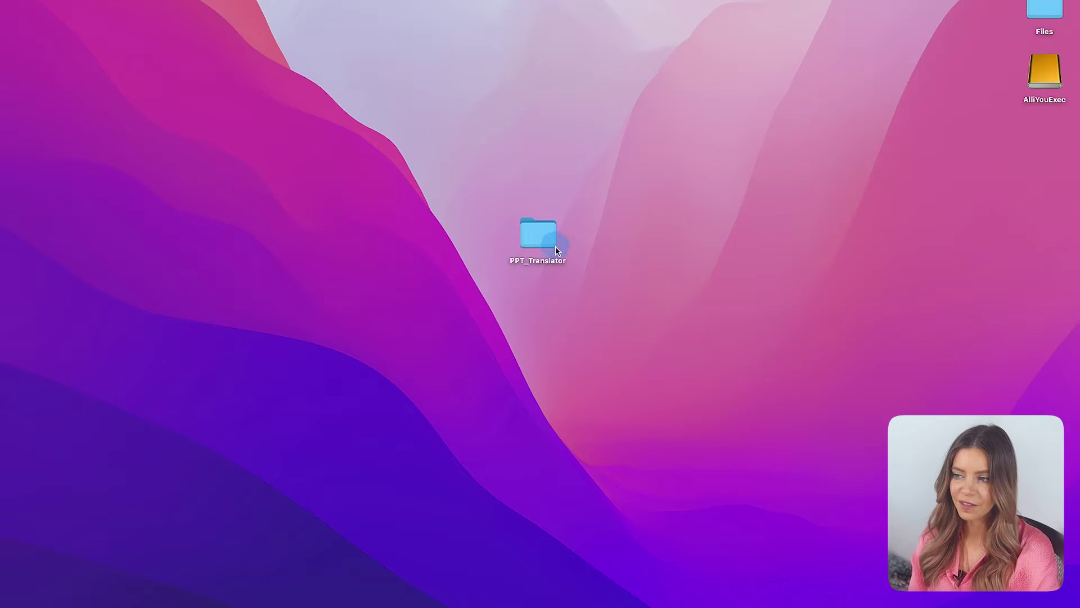
pyautogui.doubleClick(549, 240)
# Open the translator .xlsx workbook and switch to its Mac instructions sheet
pyautogui.doubleClick(437, 215)
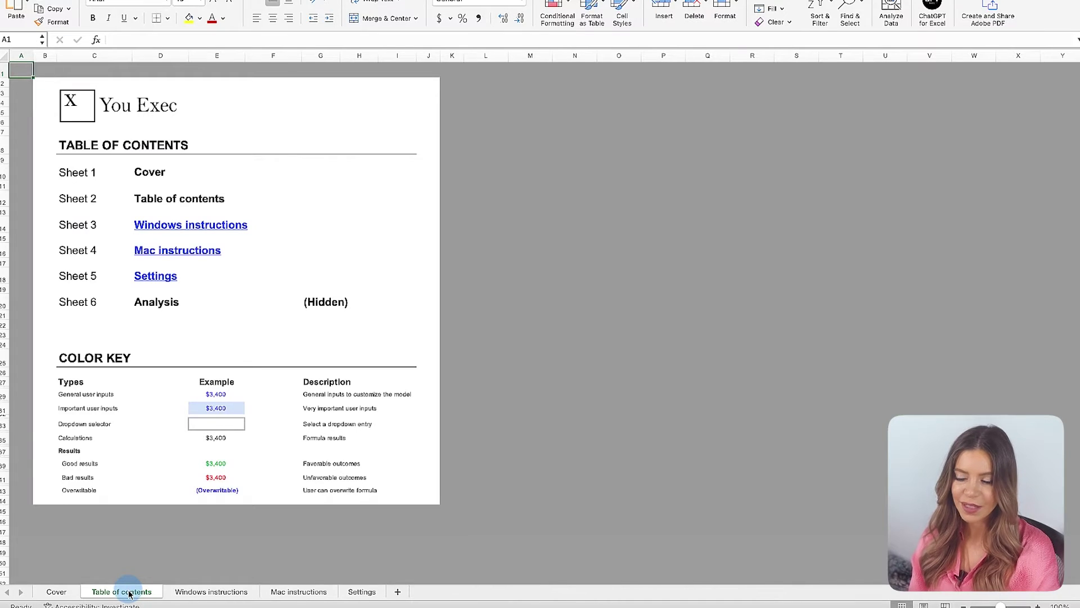
pyautogui.click(198, 592)
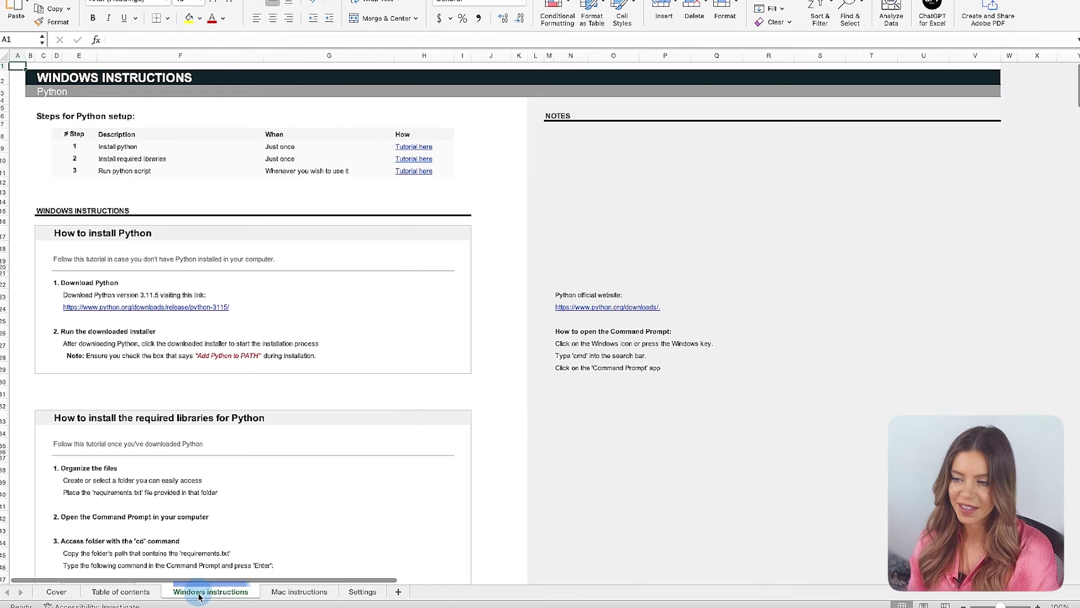
pyautogui.click(307, 592)
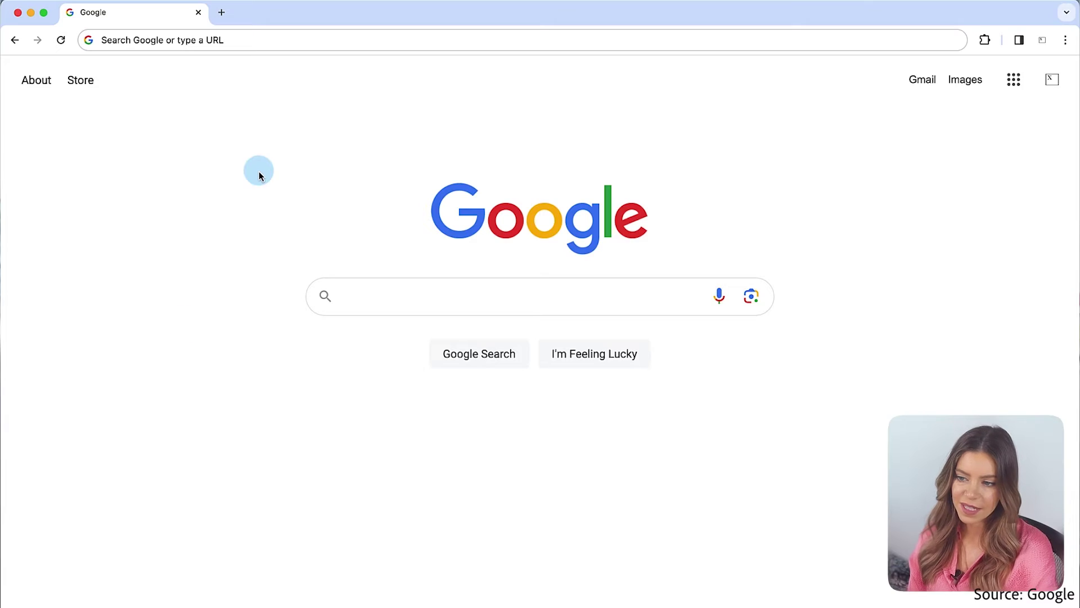
# Load python.org/downloads and download the Python 3.12.1 installer for macOS
pyautogui.click(174, 40)
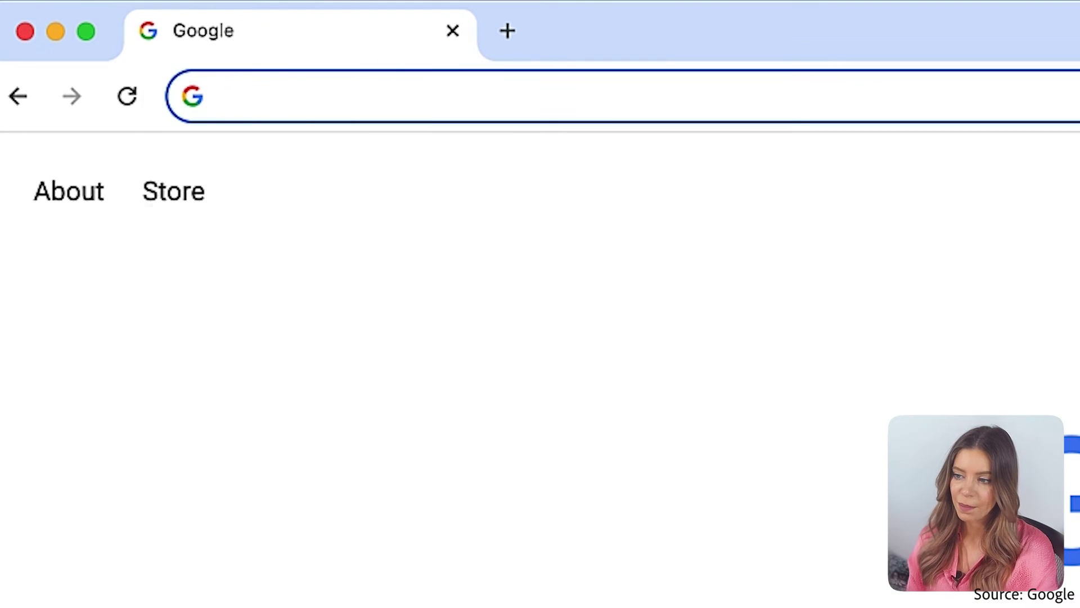
pyautogui.write('python.org/downloads')
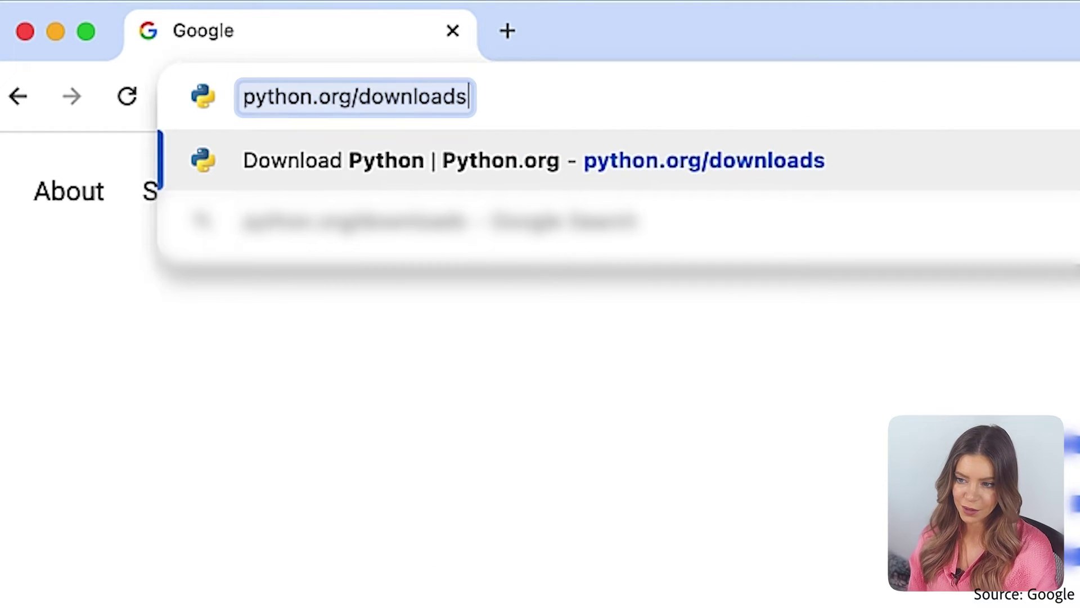
pyautogui.press('Return')
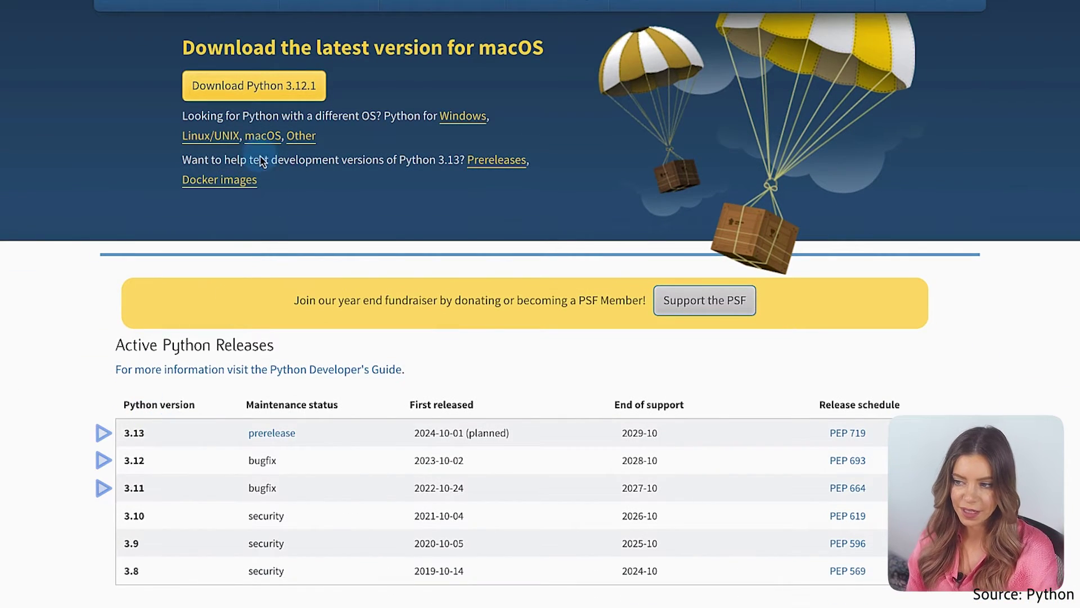
pyautogui.click(248, 87)
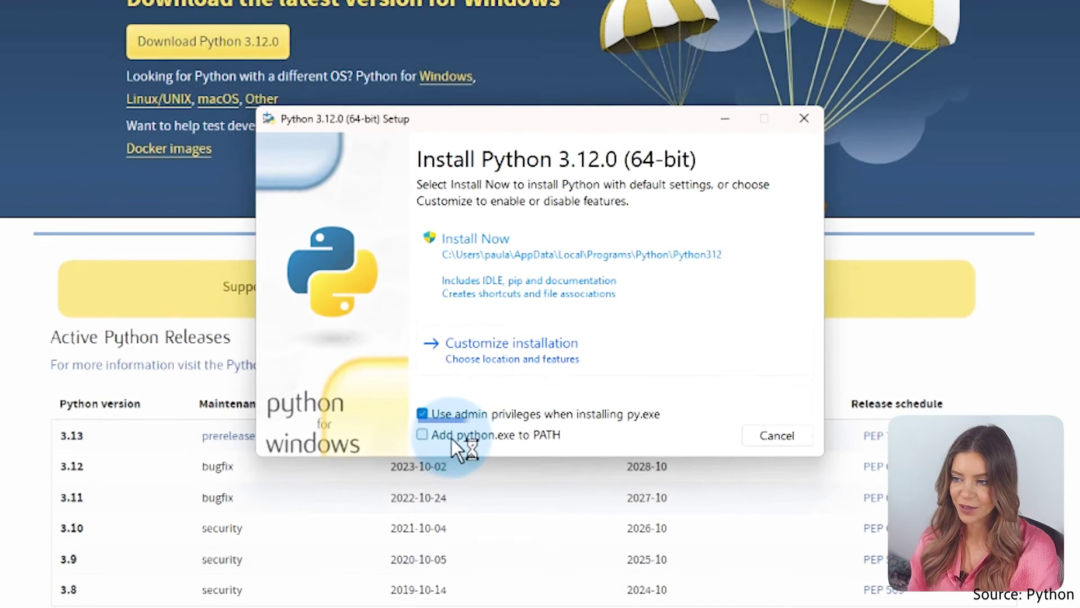
# Install Python 3.12.0 with 'Add python.exe to PATH' ticked
pyautogui.click(450, 438)
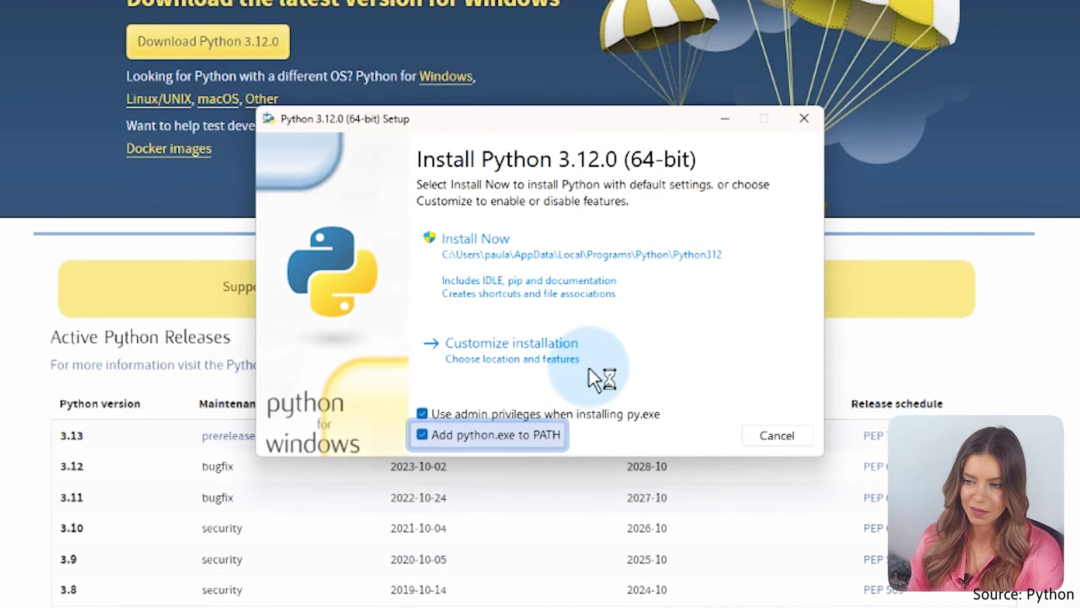
pyautogui.click(550, 277)
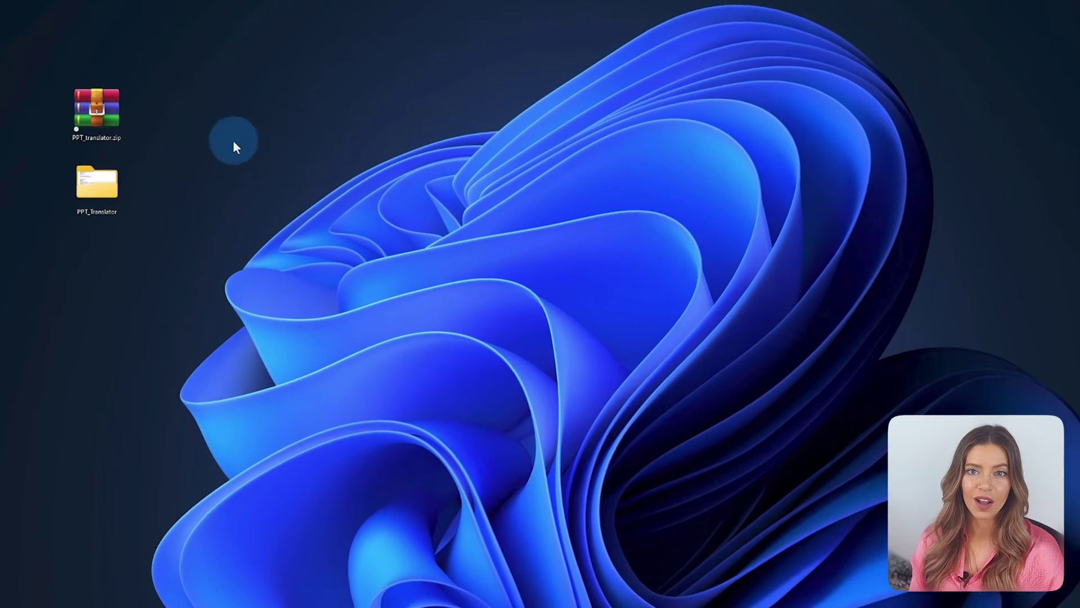
# Open the PPT_Translator folder and check that requirements.txt lists openai and openpyxl
pyautogui.click(121, 203)
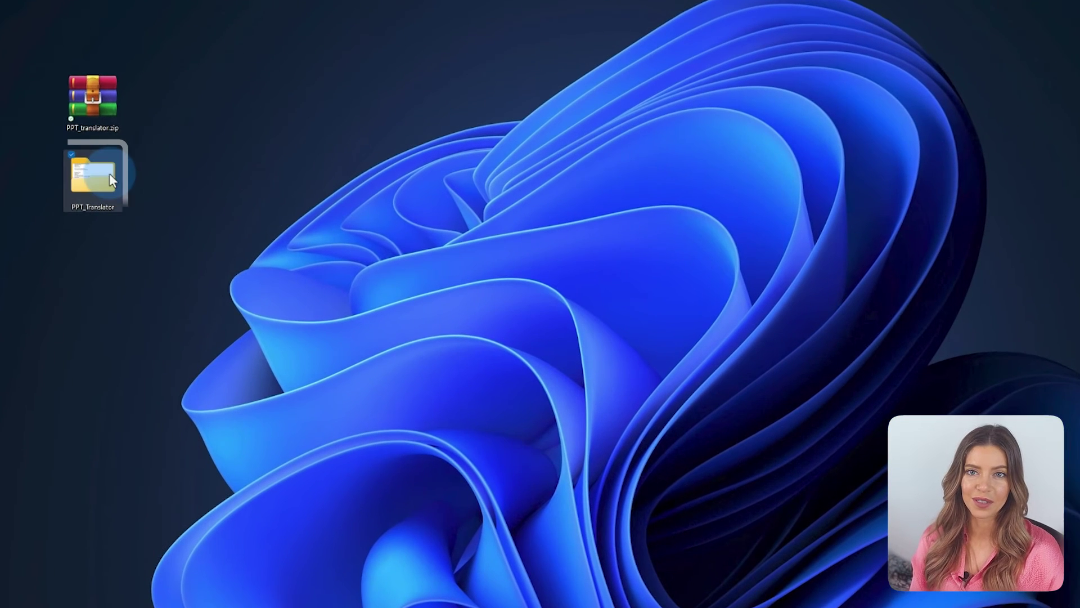
pyautogui.doubleClick(111, 179)
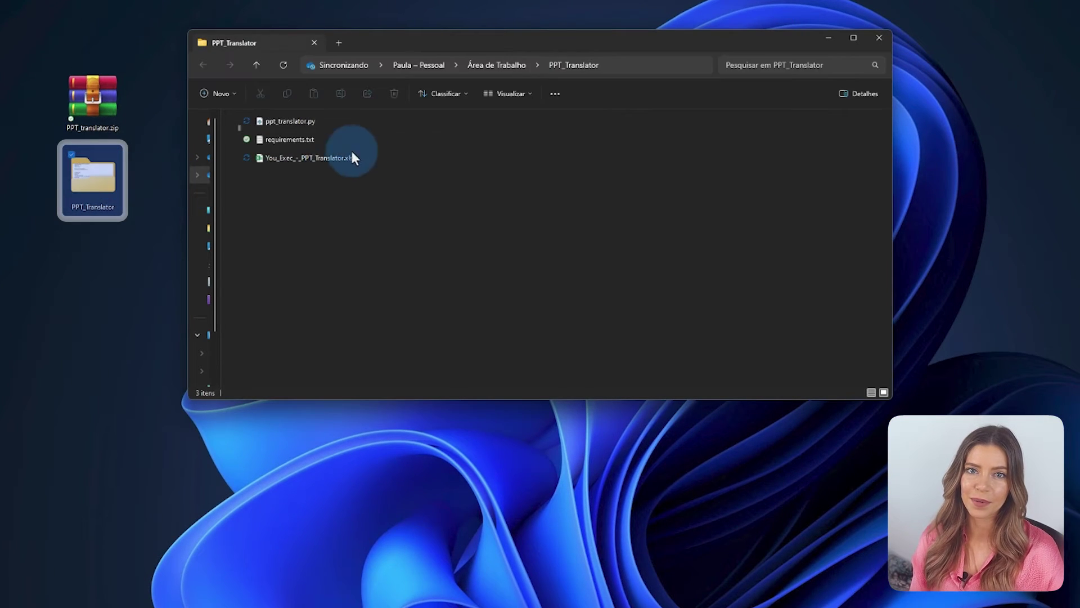
pyautogui.click(351, 147)
pyautogui.doubleClick(348, 149)
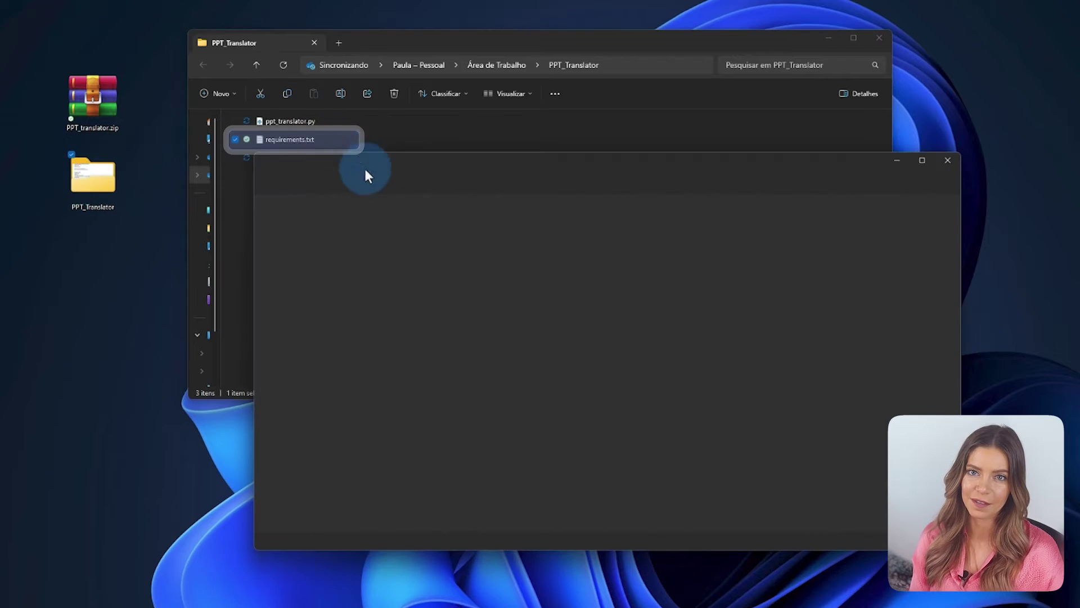
pyautogui.moveTo(314, 221); pyautogui.dragTo(254, 201)
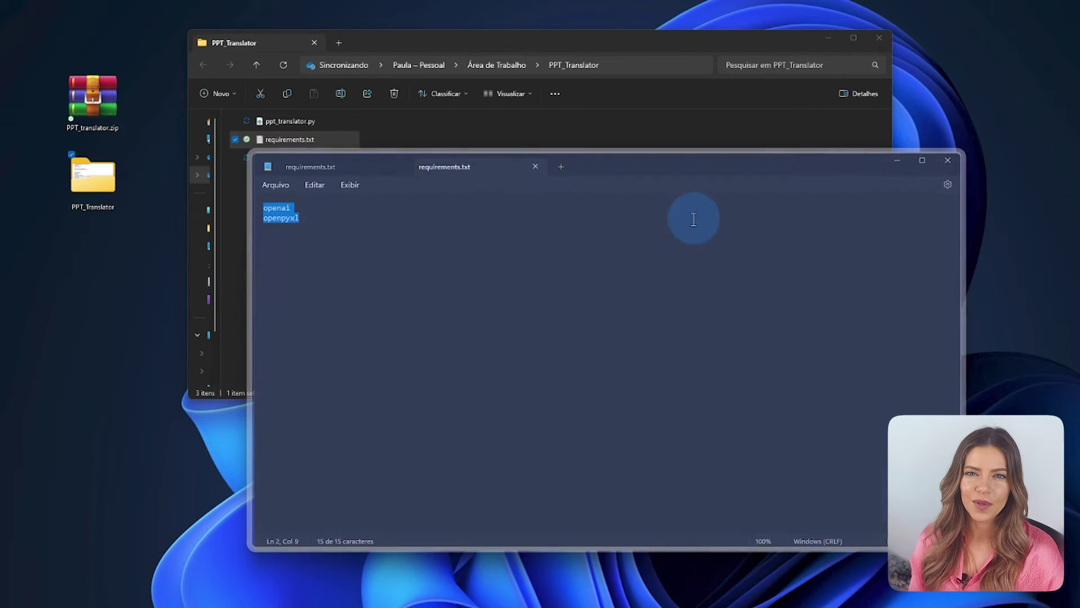
pyautogui.click(947, 160)
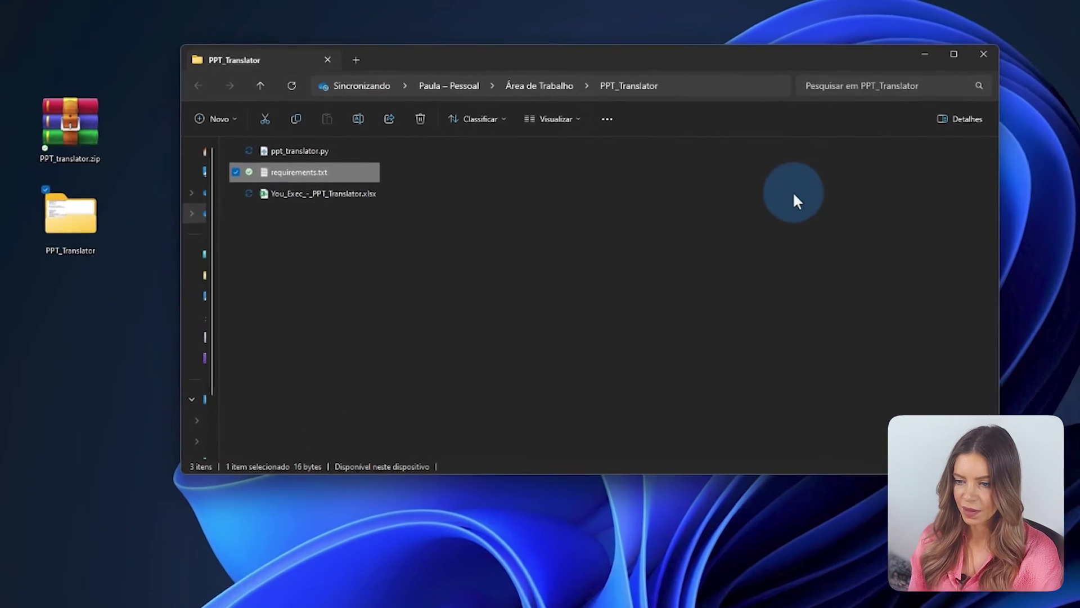
# Copy the PPT_Translator folder's full path from the Explorer address bar
pyautogui.click(584, 157)
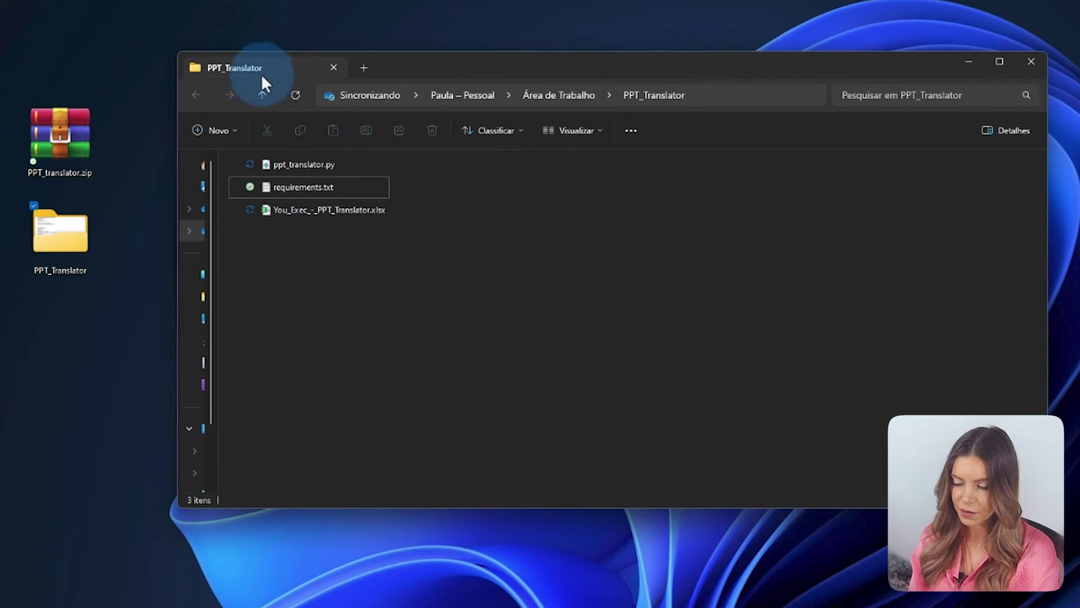
pyautogui.click(727, 96)
pyautogui.hotkey('ctrl', 'c')
pyautogui.click(879, 379)
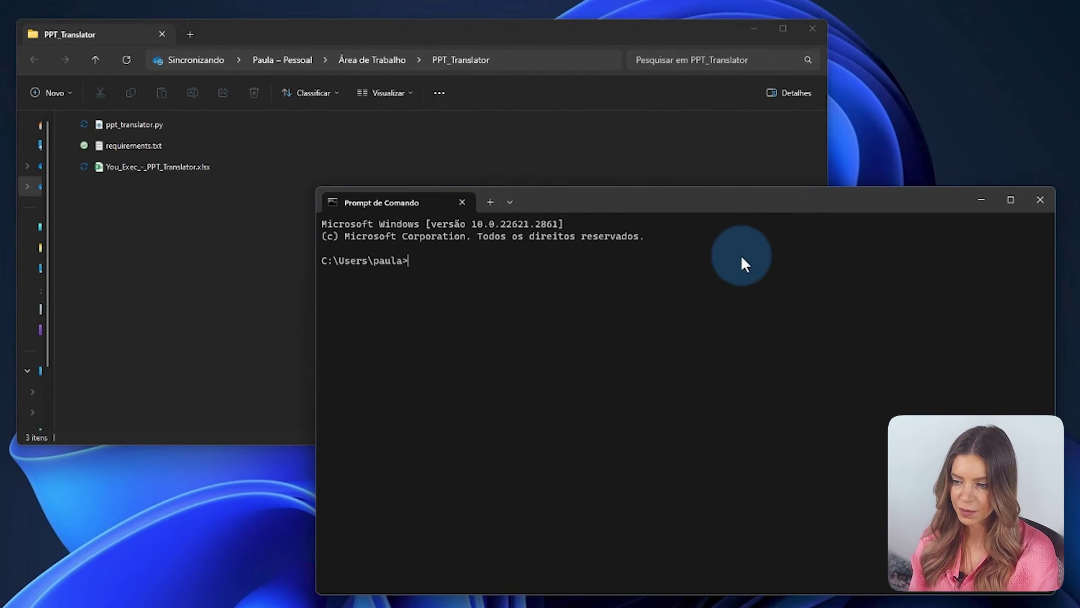
# Change into the PPT_Translator folder and run pip install -r requirements.txt
pyautogui.write('cd')
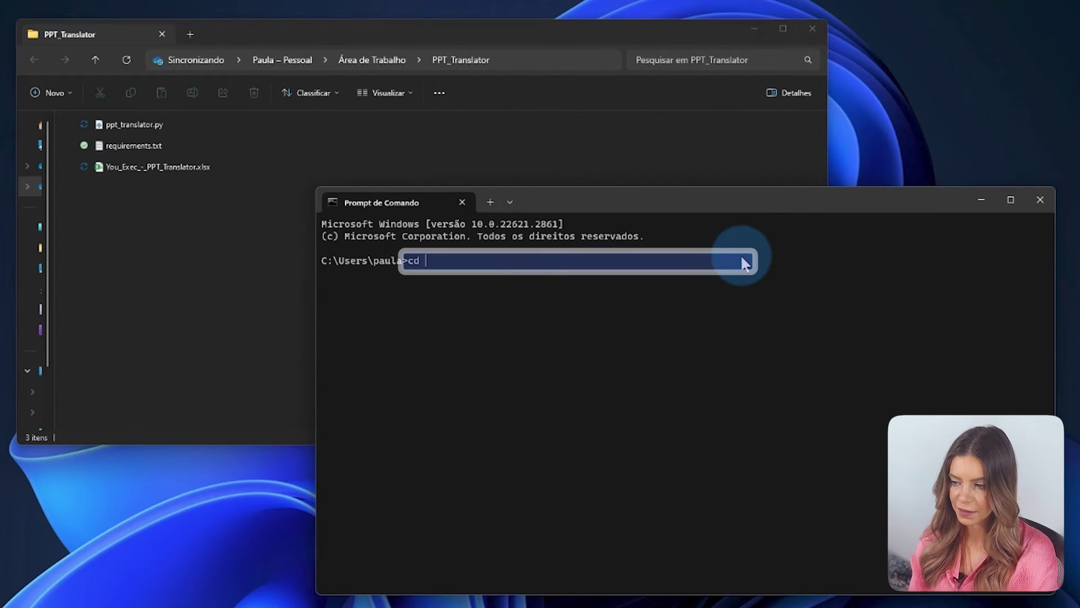
pyautogui.hotkey('ctrl', 'v')
pyautogui.press('Return')
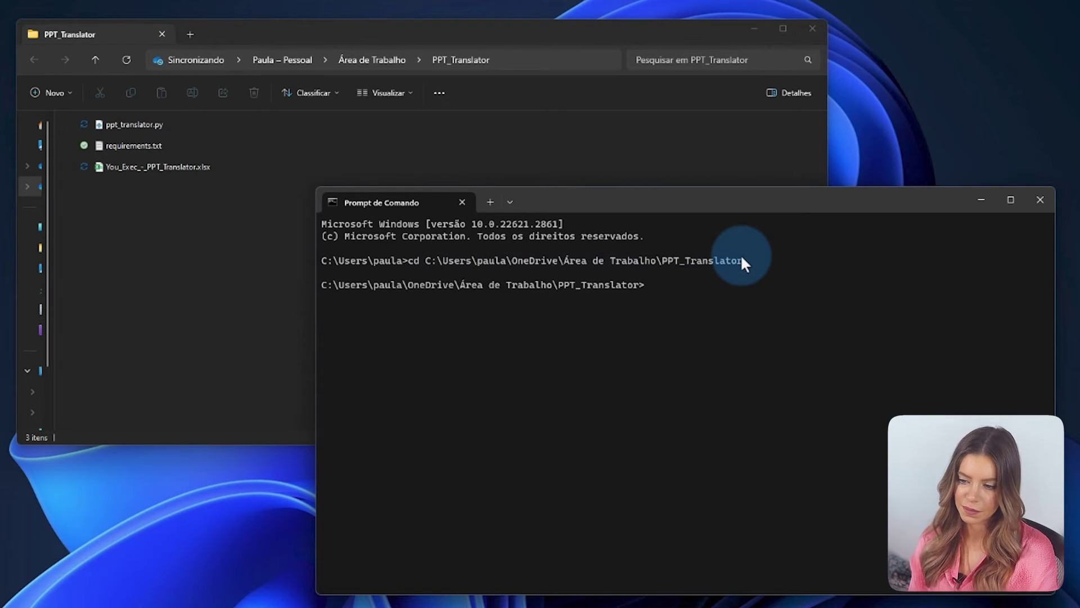
pyautogui.write('pip')
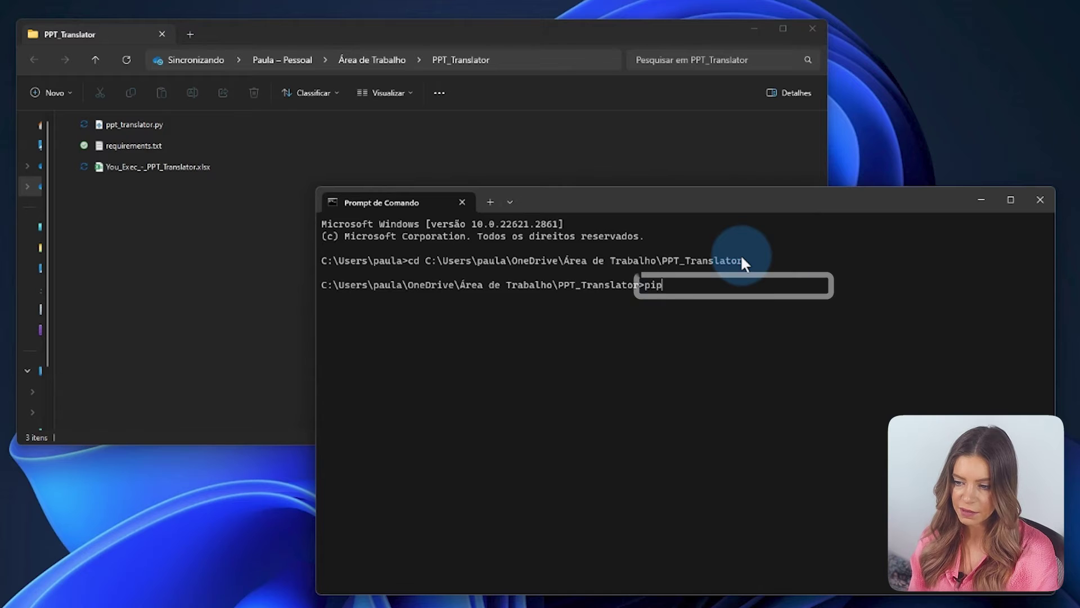
pyautogui.write(' install -r')
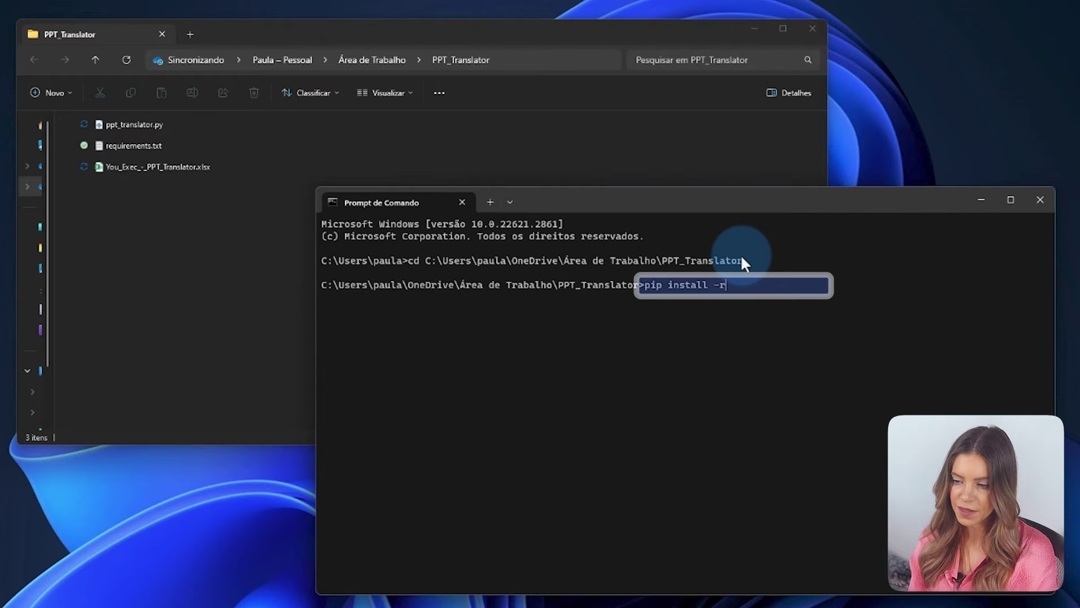
pyautogui.write(' requirements.tx')
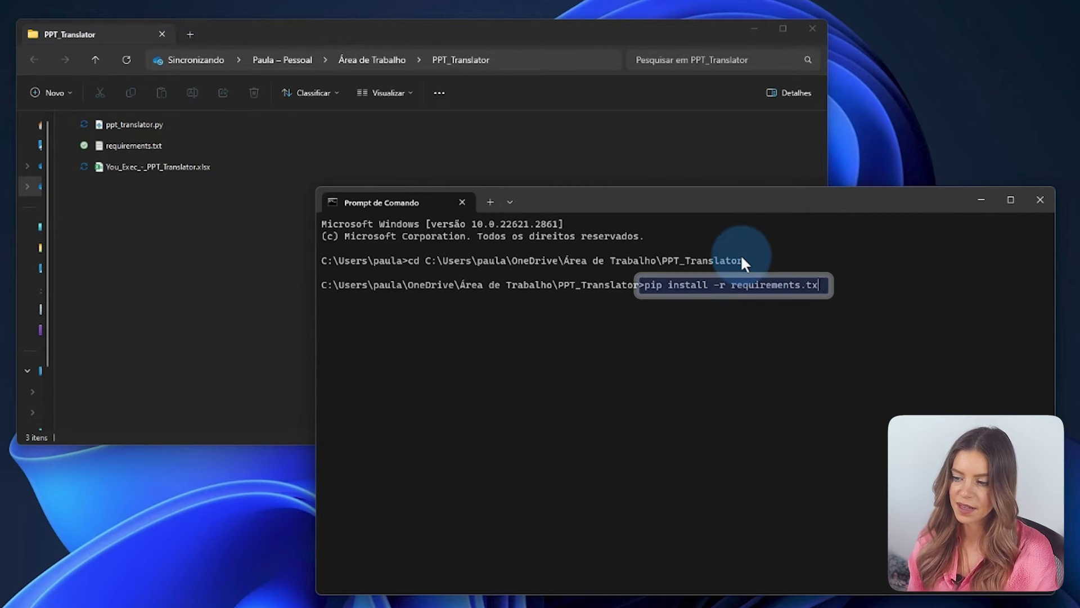
pyautogui.write('t')
pyautogui.press('Return')
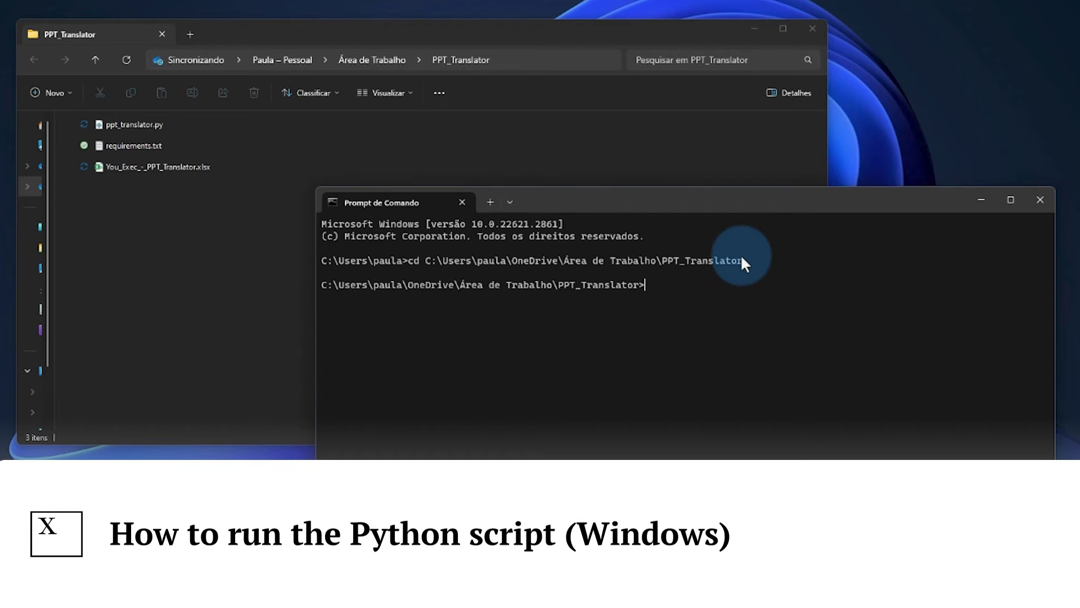
# Rerun pip install -r requirements.txt at the PPT_Translator prompt
pyautogui.write('pip install -r r')
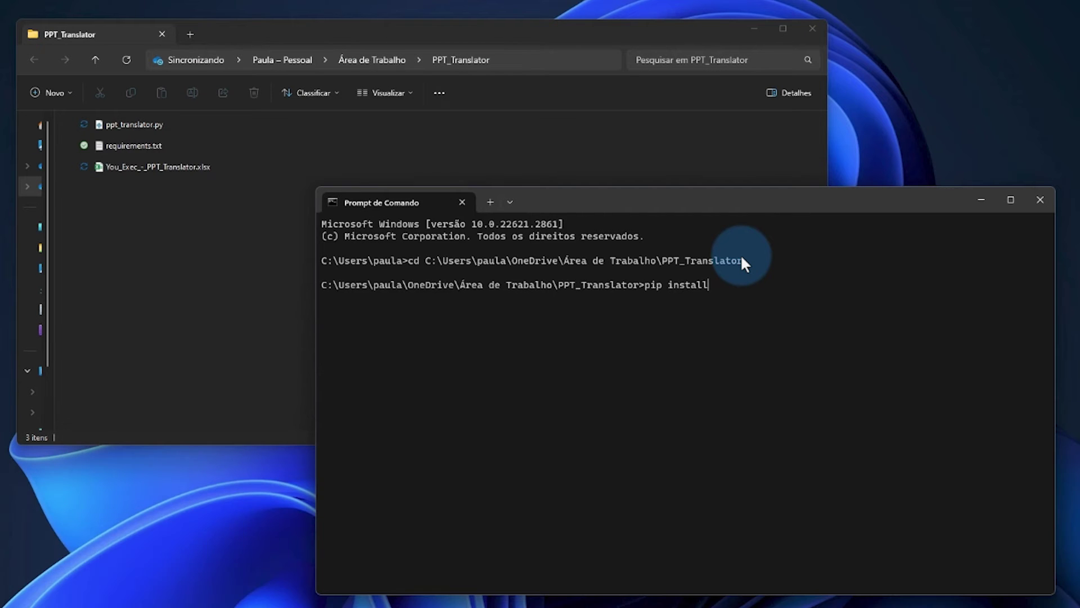
pyautogui.write('equirements.txt')
pyautogui.press('Return')
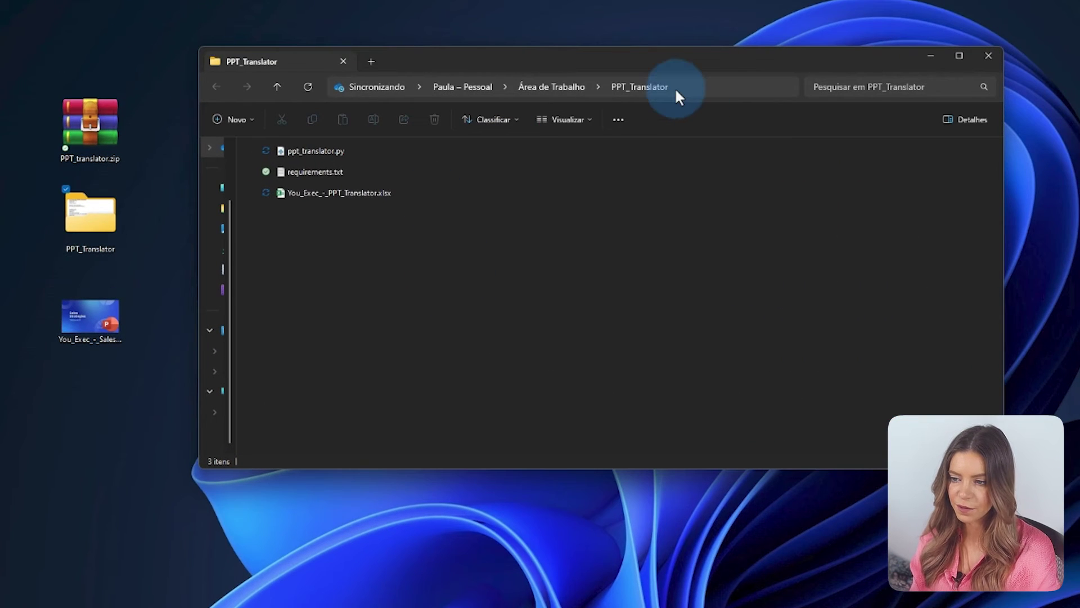
# Change into the copied PPT_Translator path and run python ppt_translator.py
pyautogui.click(674, 86)
pyautogui.hotkey('ctrl', 'c')
pyautogui.click(648, 412)
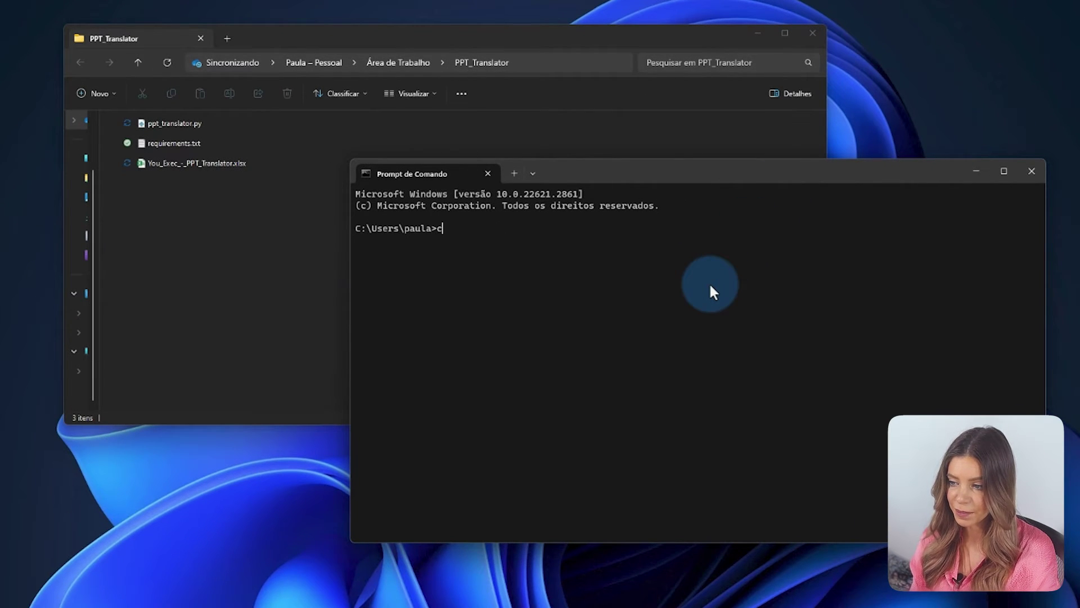
pyautogui.write('d')
pyautogui.hotkey('ctrl', 'v')
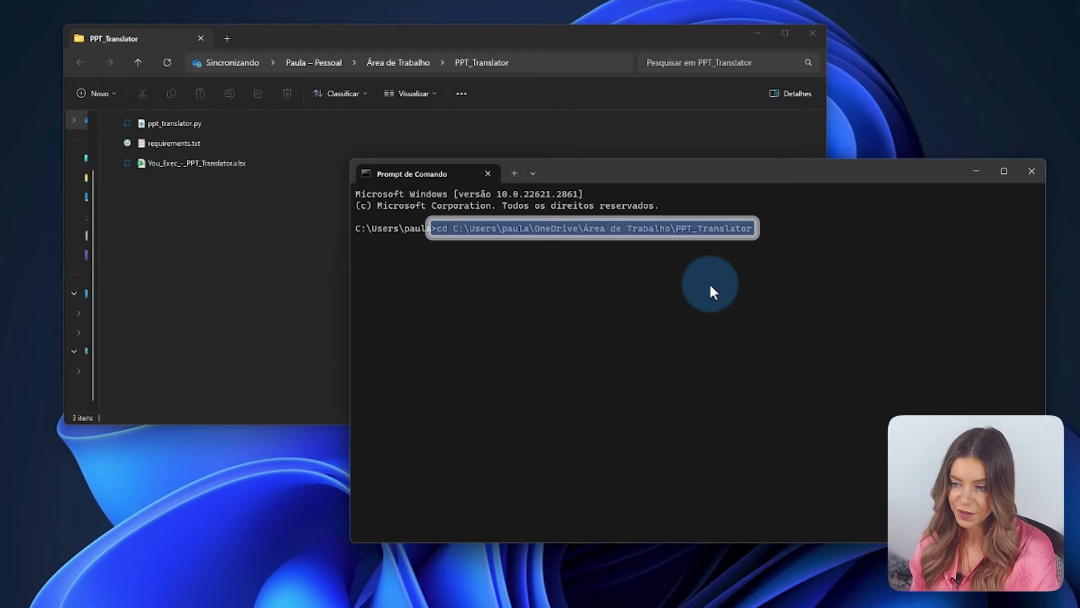
pyautogui.press('Return')
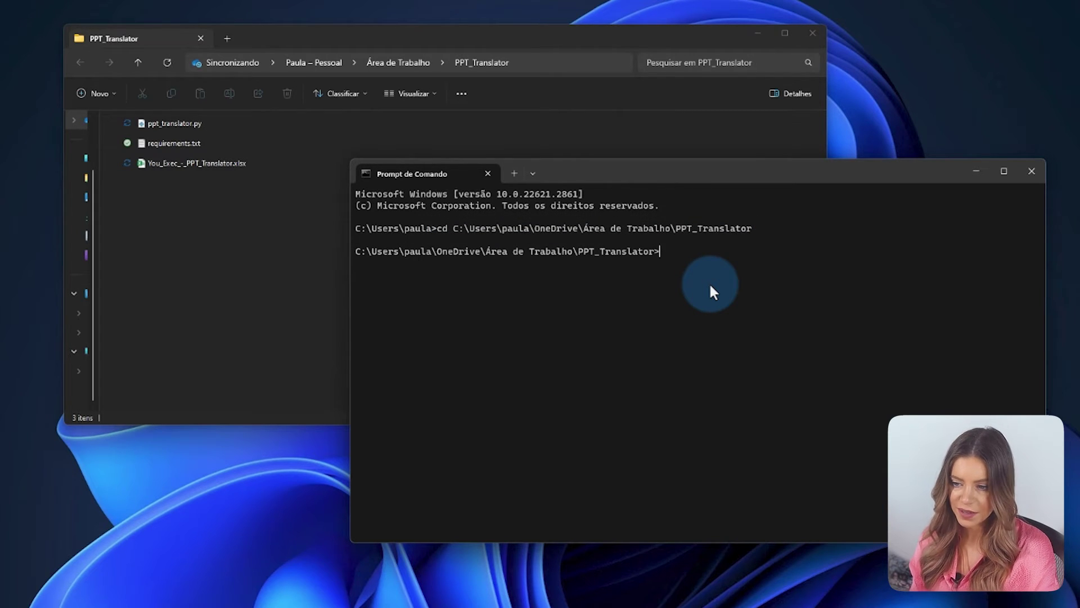
pyautogui.write('pyt')
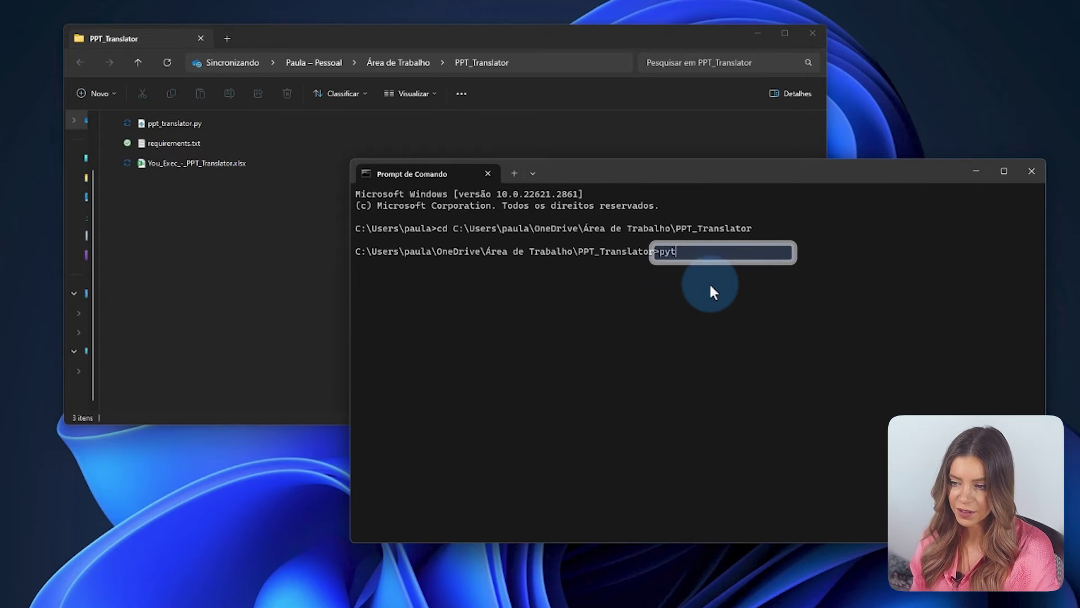
pyautogui.write('hon ppt_')
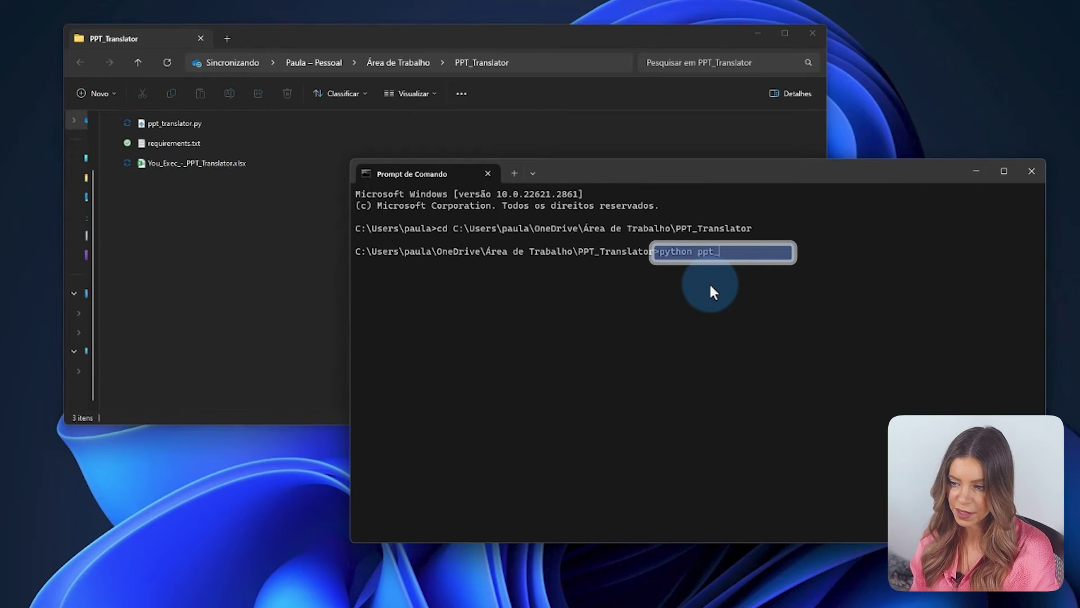
pyautogui.write('translator.py')
pyautogui.press('Return')
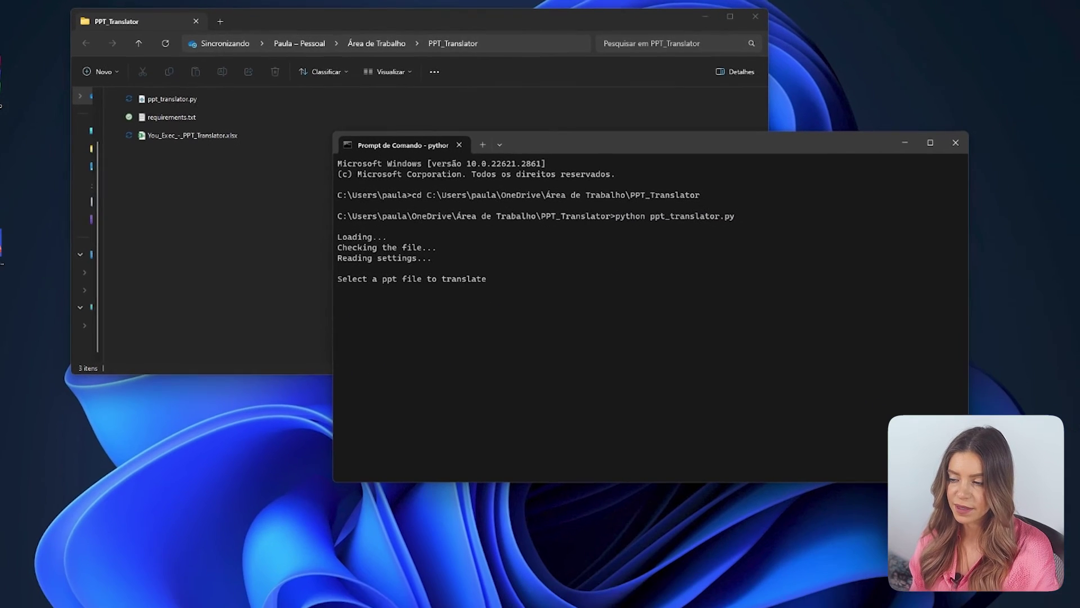
# Choose the Sales Strategies presentation from Área de Trabalho and let the Mandarin translation finish
pyautogui.moveTo(180, 231); pyautogui.dragTo(898, 247)
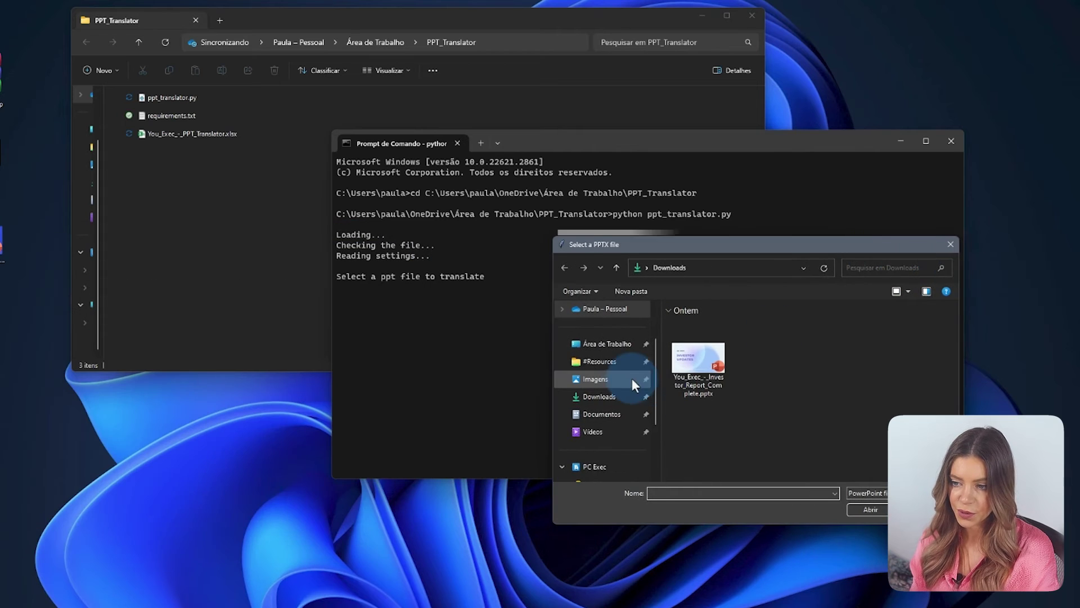
pyautogui.click(607, 344)
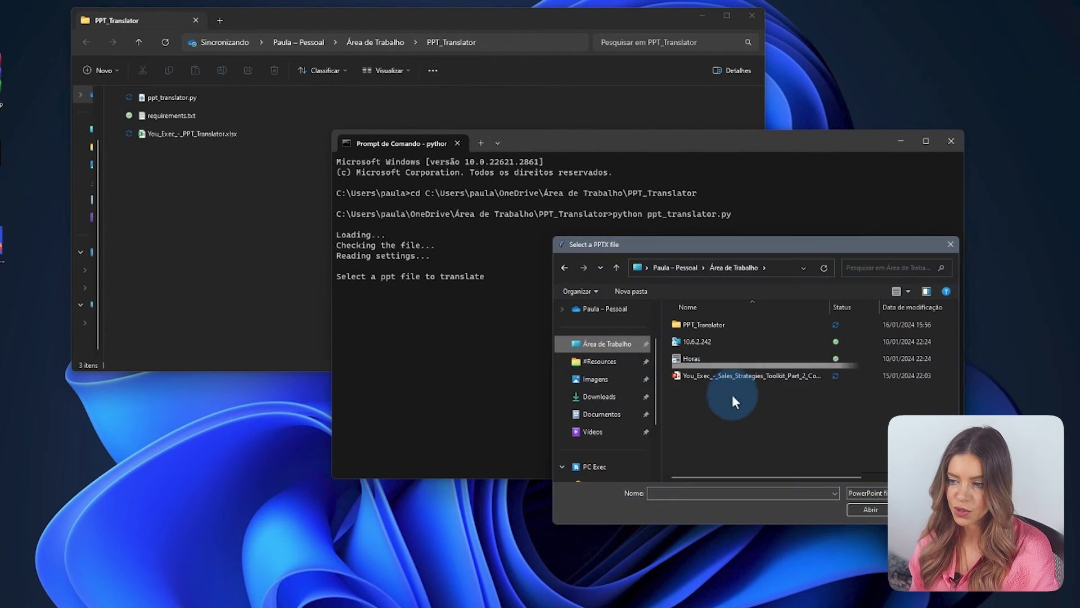
pyautogui.doubleClick(737, 379)
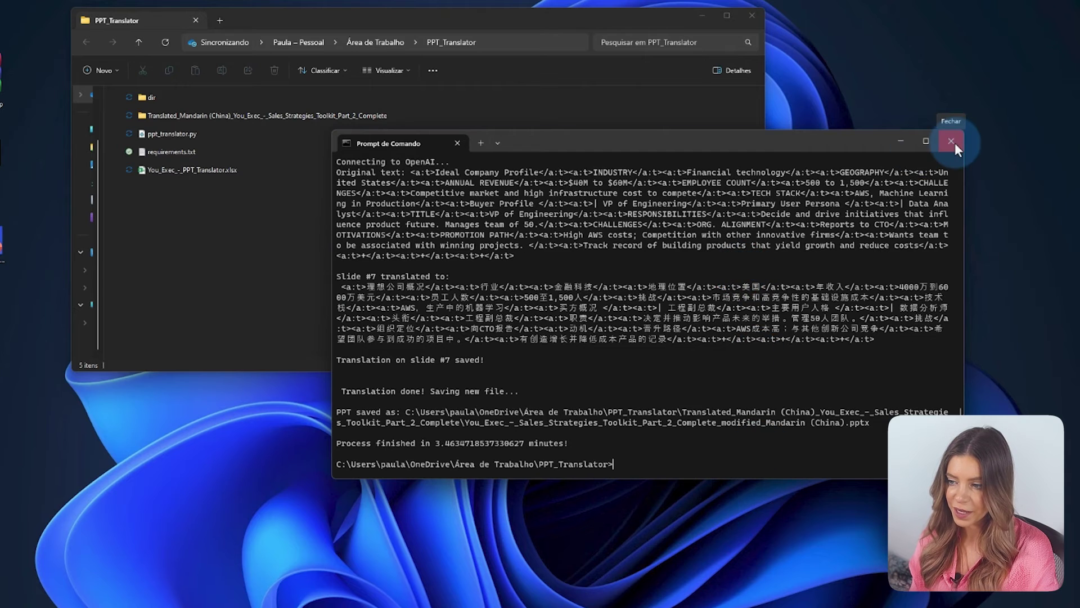
pyautogui.click(952, 142)
pyautogui.click(378, 118)
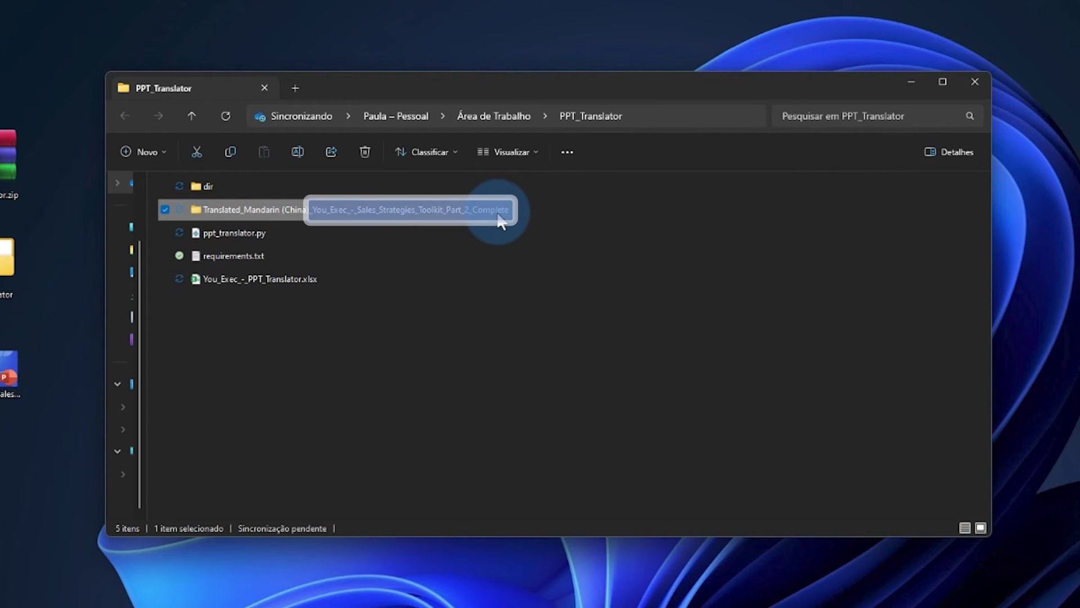
# Open the Mandarin deck from the Translated_Mandarin folder and centre and enlarge the PowerPoint window
pyautogui.doubleClick(498, 216)
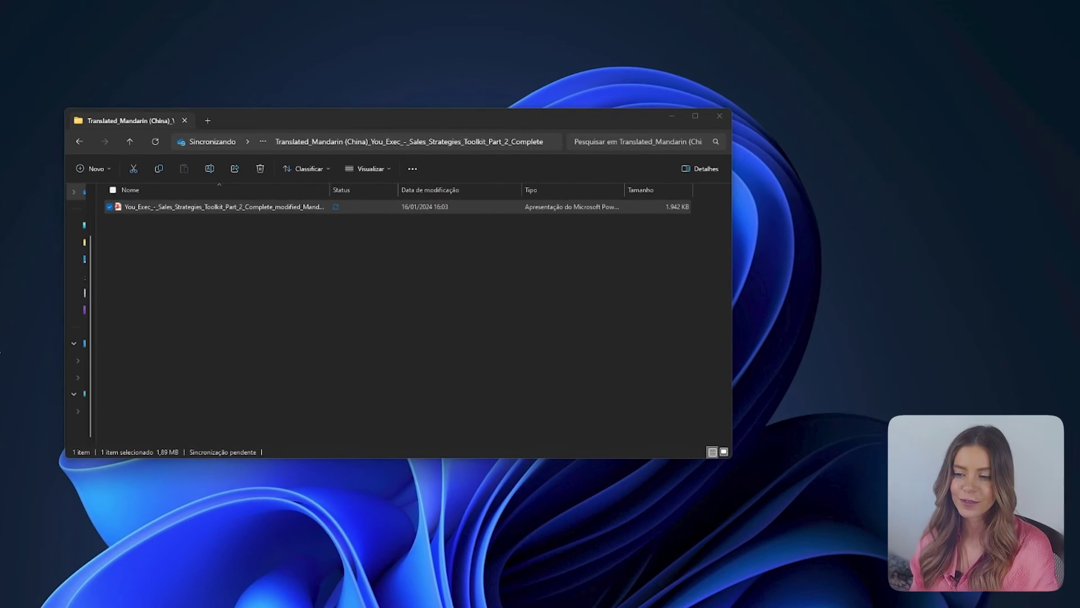
pyautogui.moveTo(266, 167); pyautogui.dragTo(520, 233)
pyautogui.moveTo(555, 284); pyautogui.dragTo(987, 506)
# Step through slides 2, 3 and 4 to confirm they show Chinese text
pyautogui.click(513, 406)
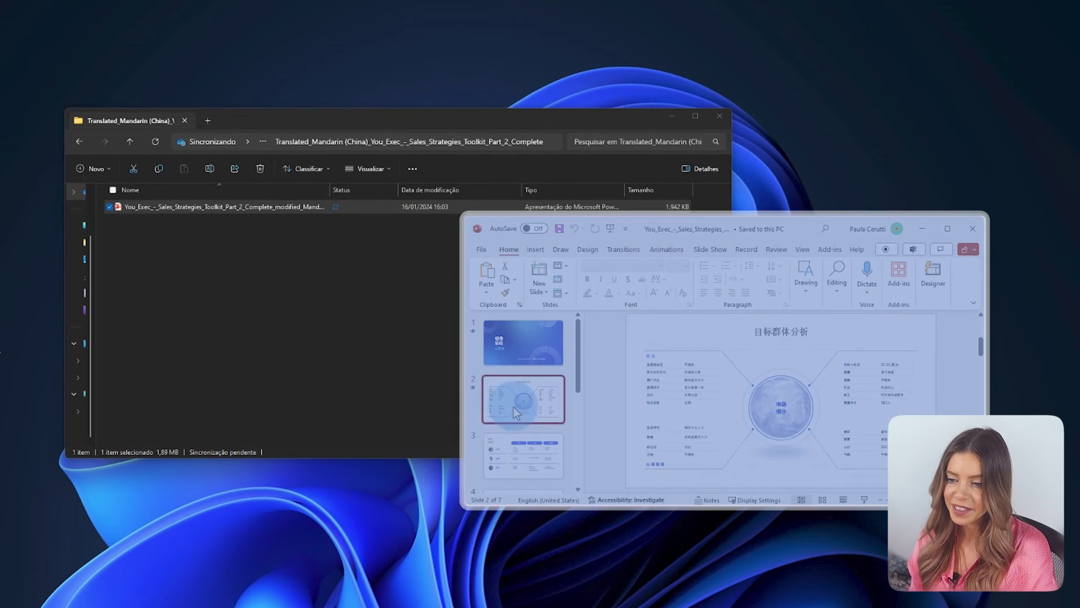
pyautogui.click(522, 451)
pyautogui.scroll(-2, 523, 438)
pyautogui.click(531, 399)
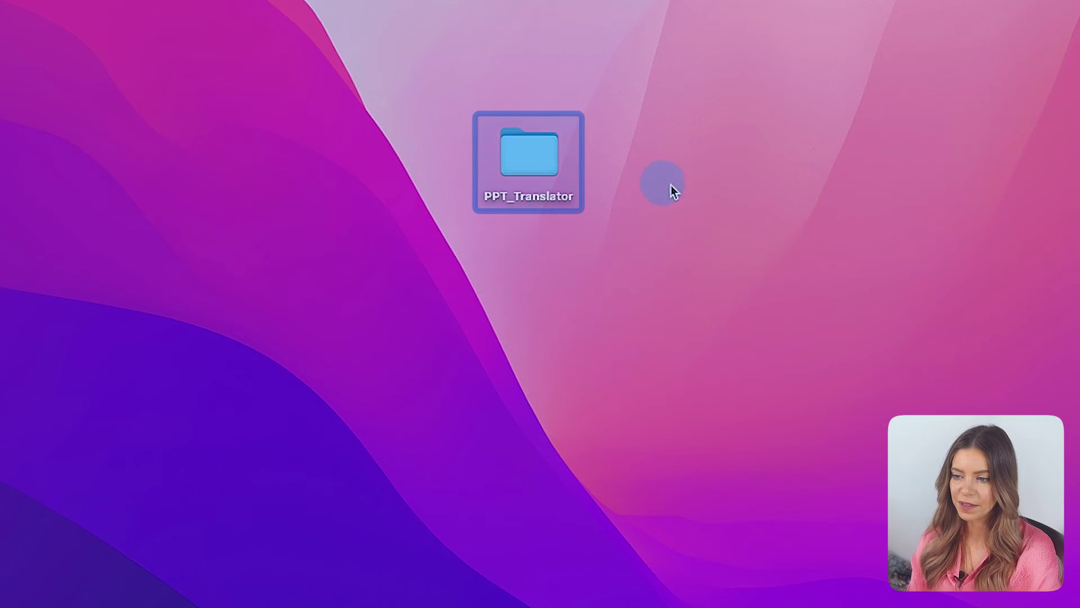
# Open a Terminal at the PPT_Translator folder and run 'pip3 install -r requirements.txt'
pyautogui.click(542, 157)
pyautogui.click(538, 155)
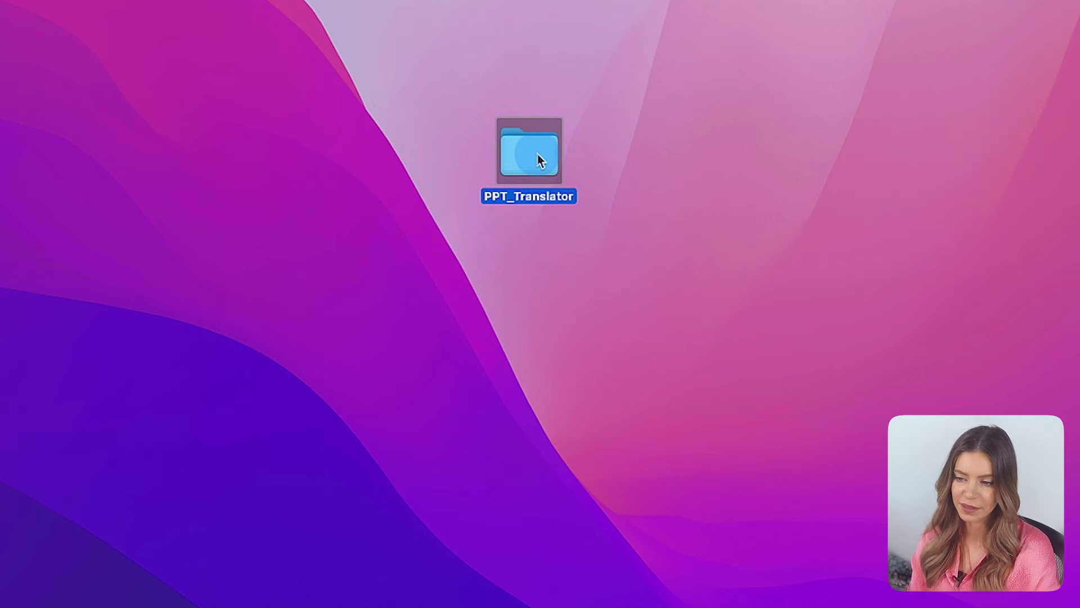
pyautogui.rightClick(539, 159)
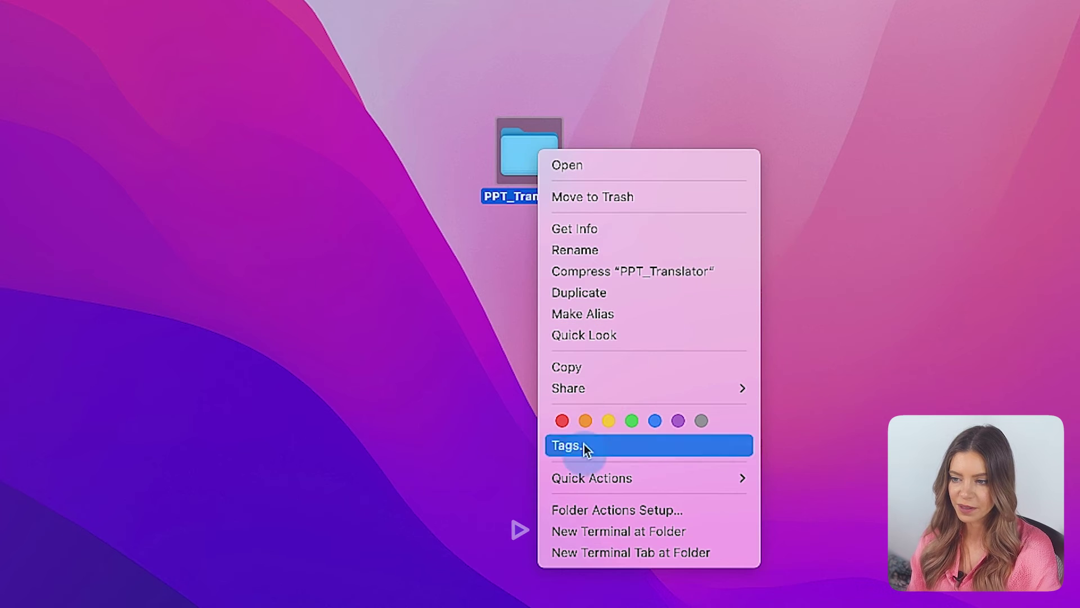
pyautogui.click(626, 531)
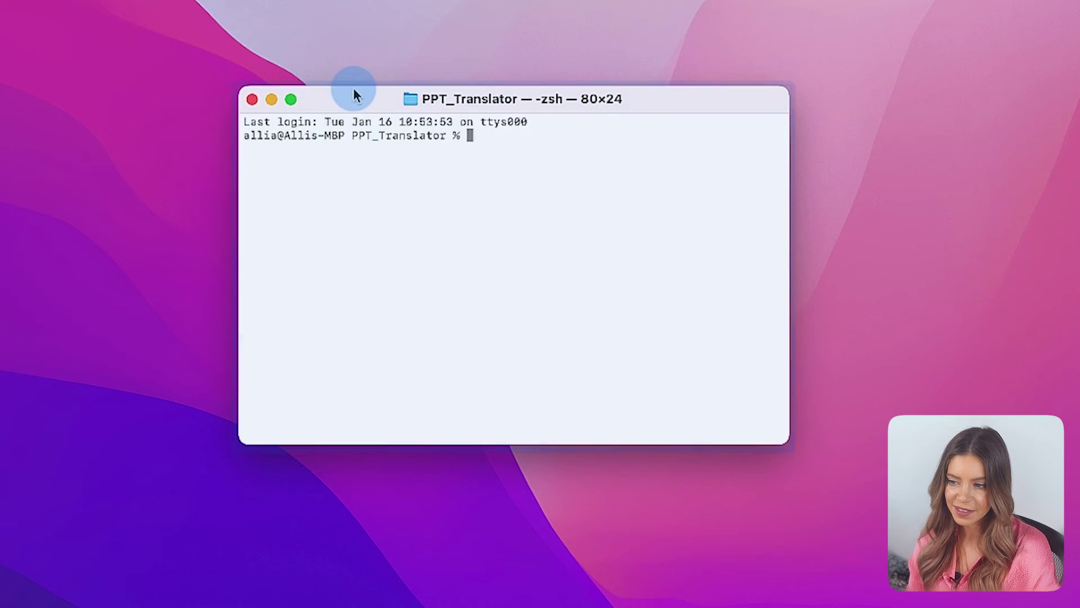
pyautogui.moveTo(353, 88); pyautogui.dragTo(357, 81)
pyautogui.click(482, 131)
pyautogui.write('pip')
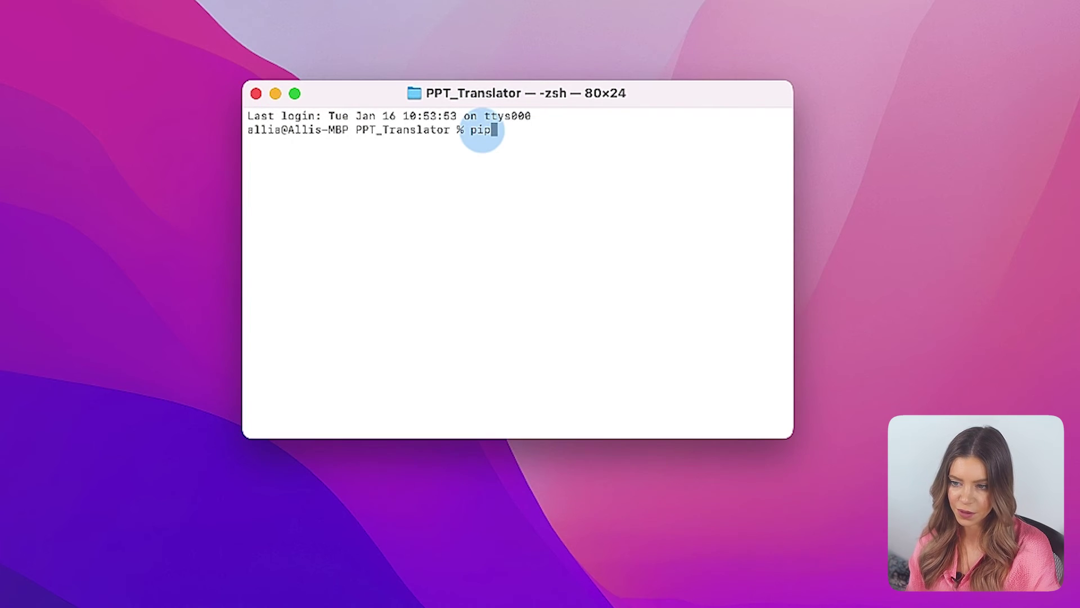
pyautogui.write('3 install')
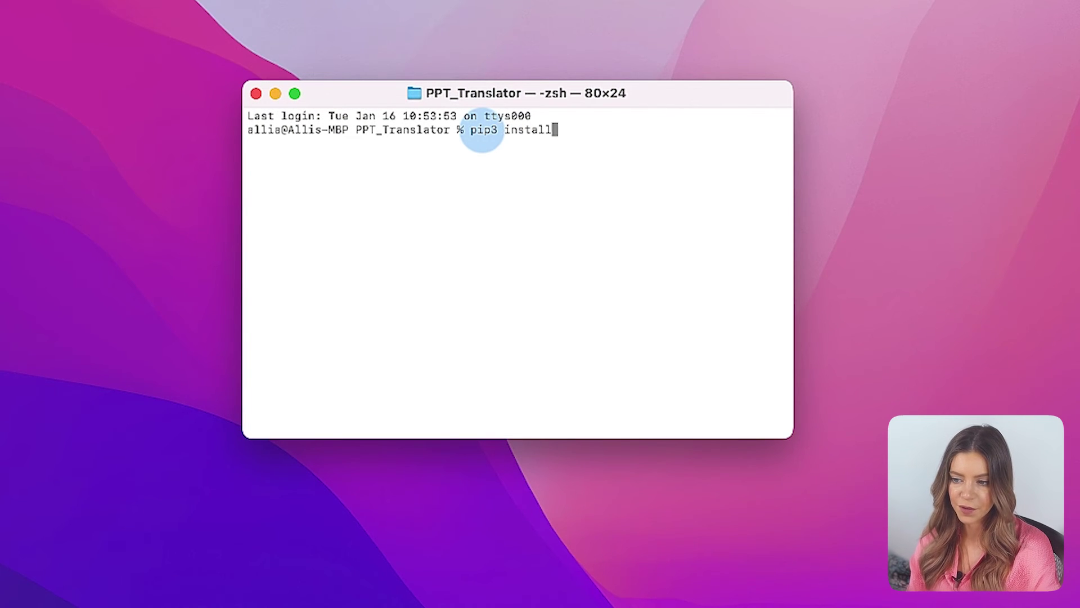
pyautogui.write(' -r r')
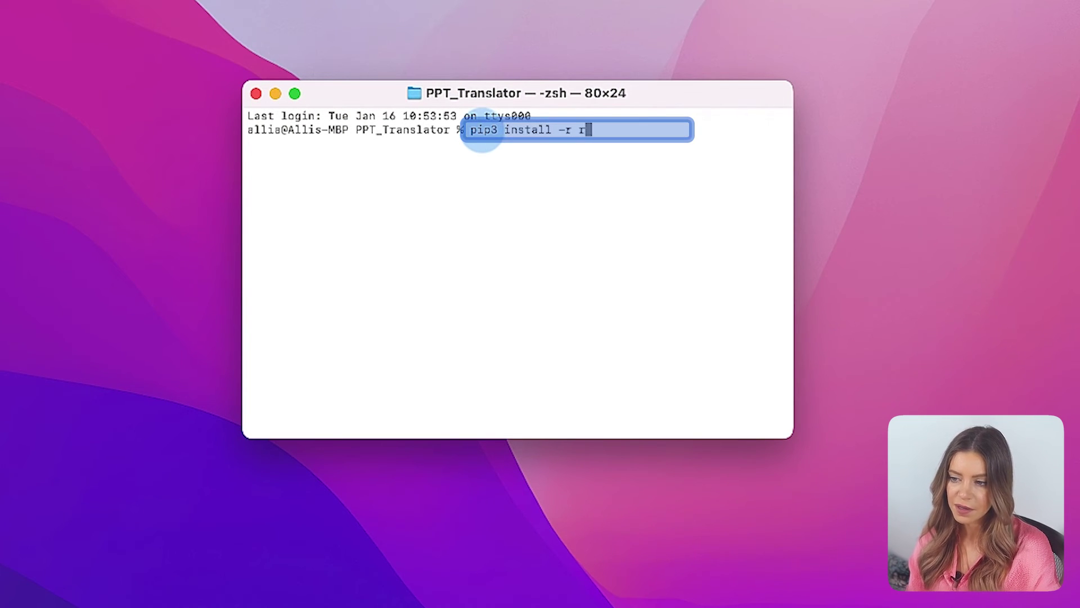
pyautogui.write('equirements.')
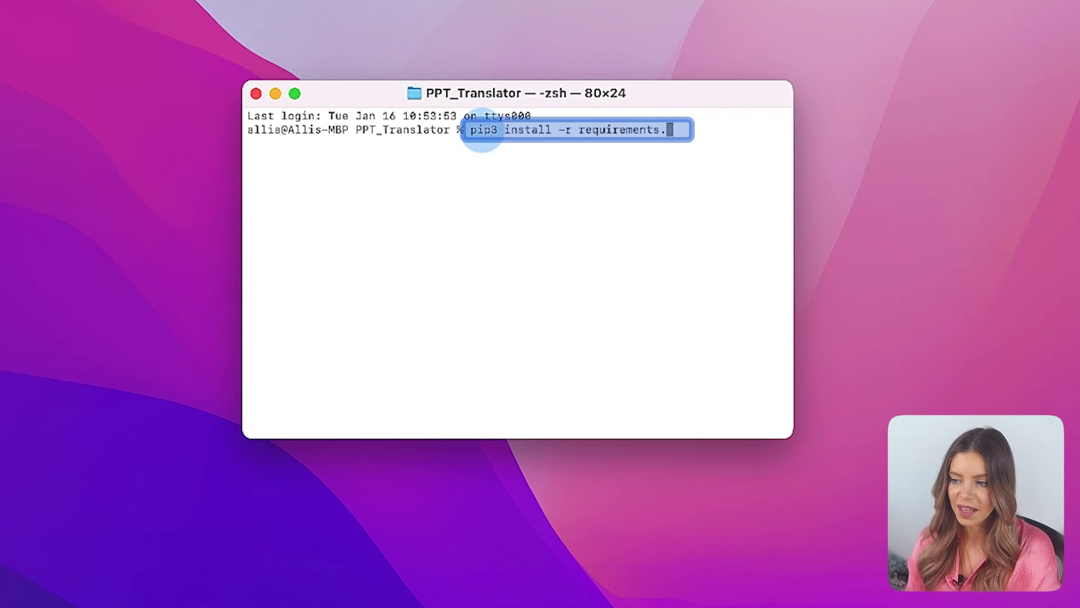
pyautogui.write('txt')
pyautogui.press('Return')
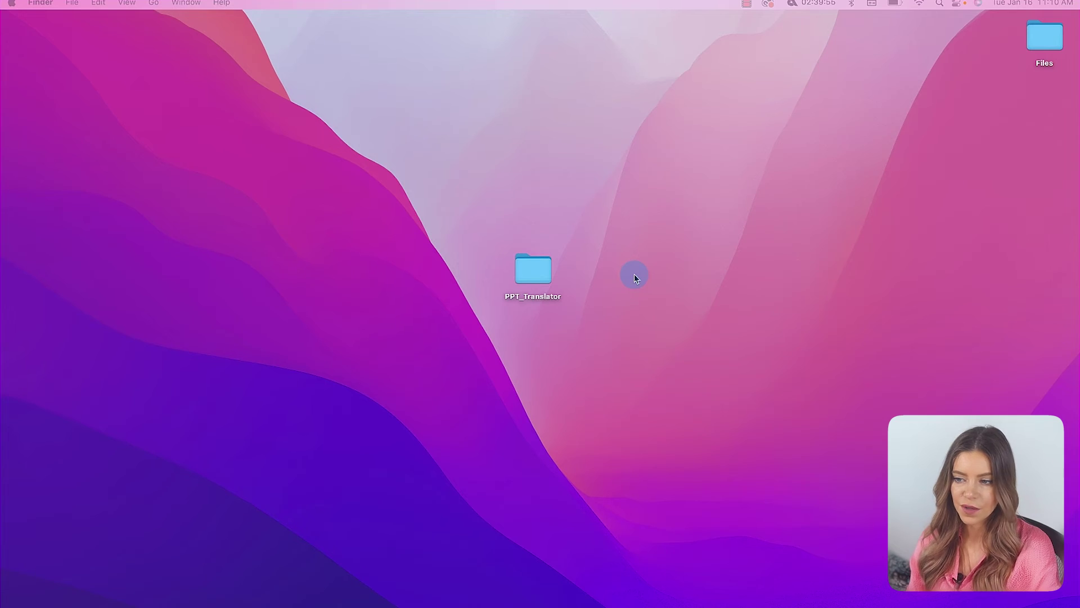
# Open a new Terminal at PPT_Translator and run 'python3 ppt_translator.py'
pyautogui.click(538, 272)
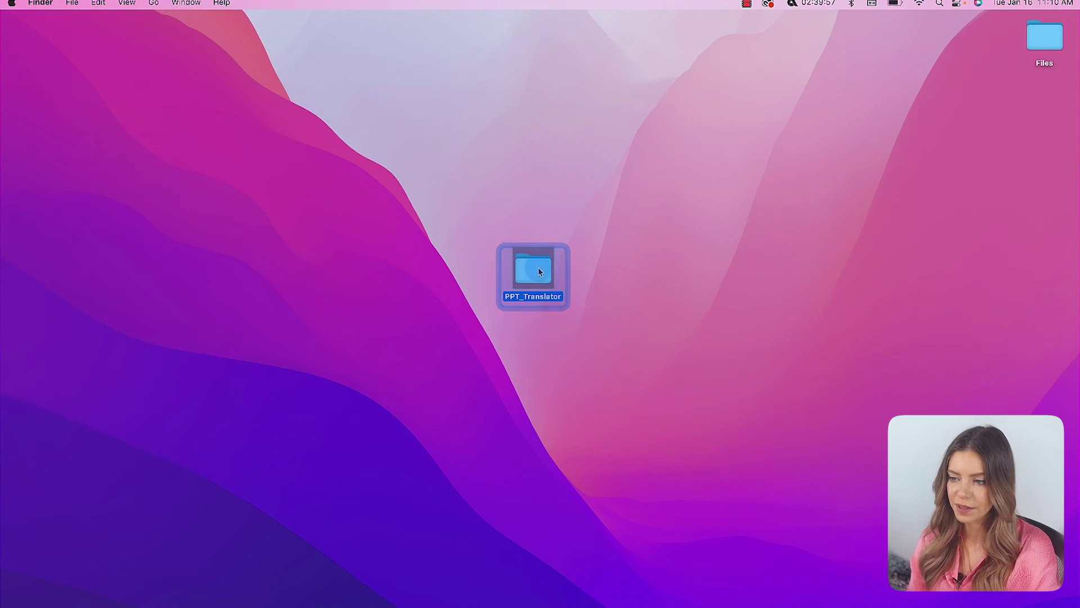
pyautogui.rightClick(538, 272)
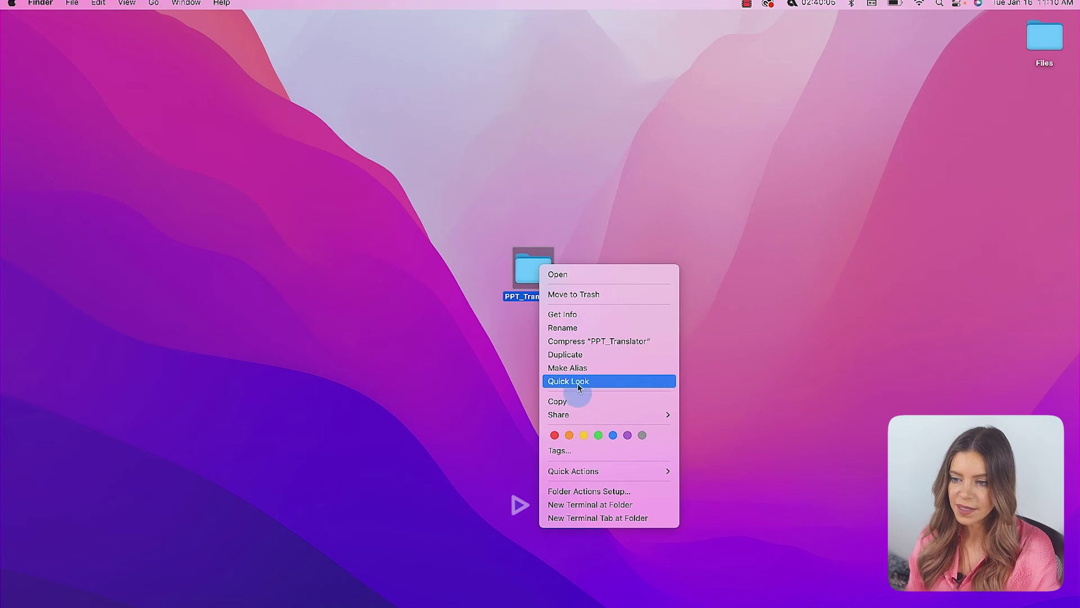
pyautogui.click(575, 505)
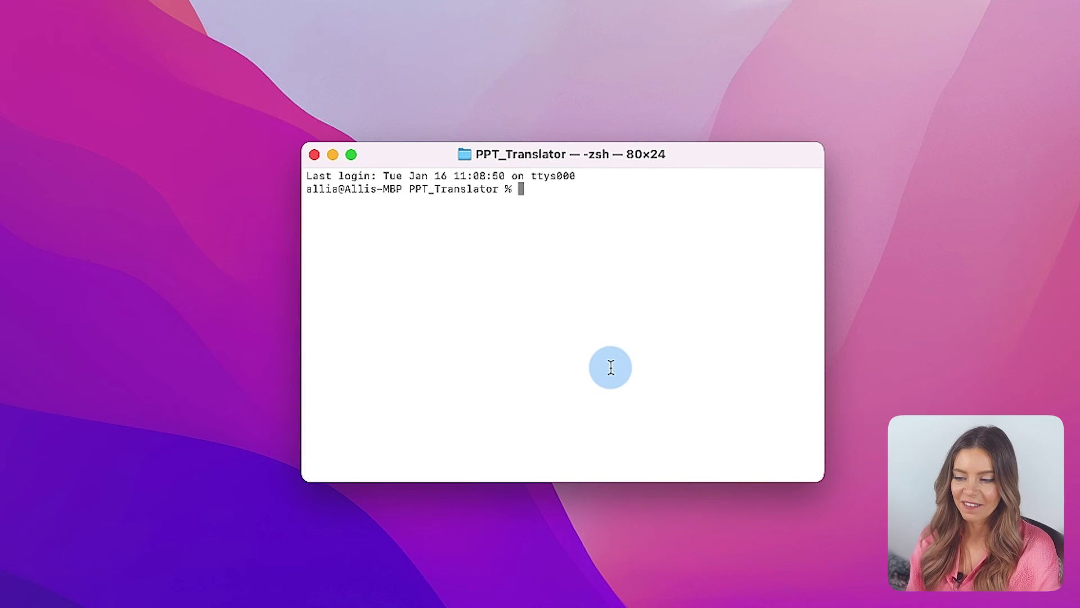
pyautogui.write('python3 ppt_translato')
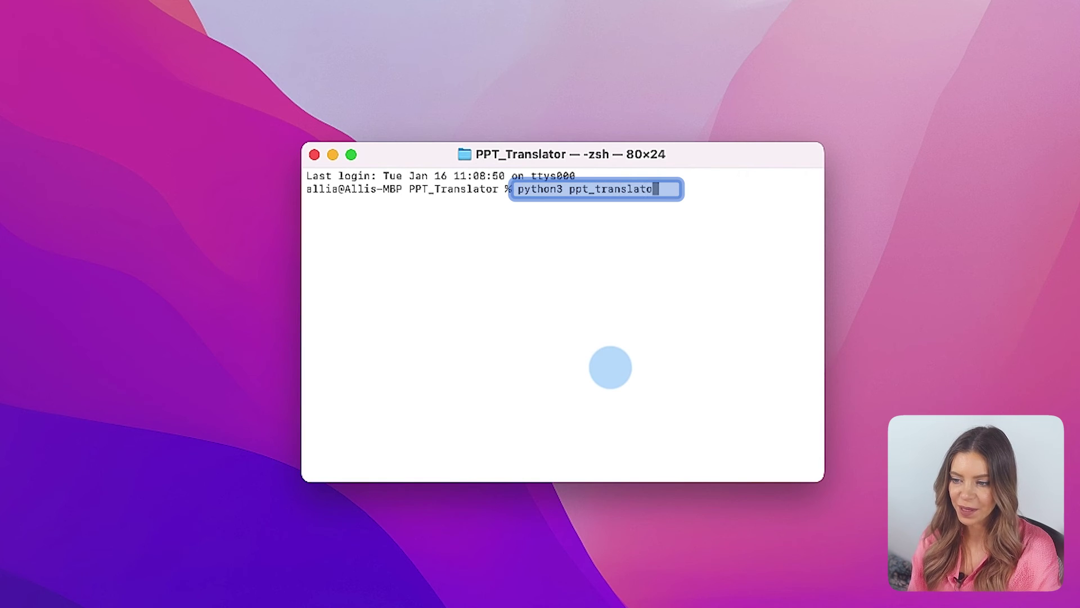
pyautogui.write('r.py')
pyautogui.press('Return')
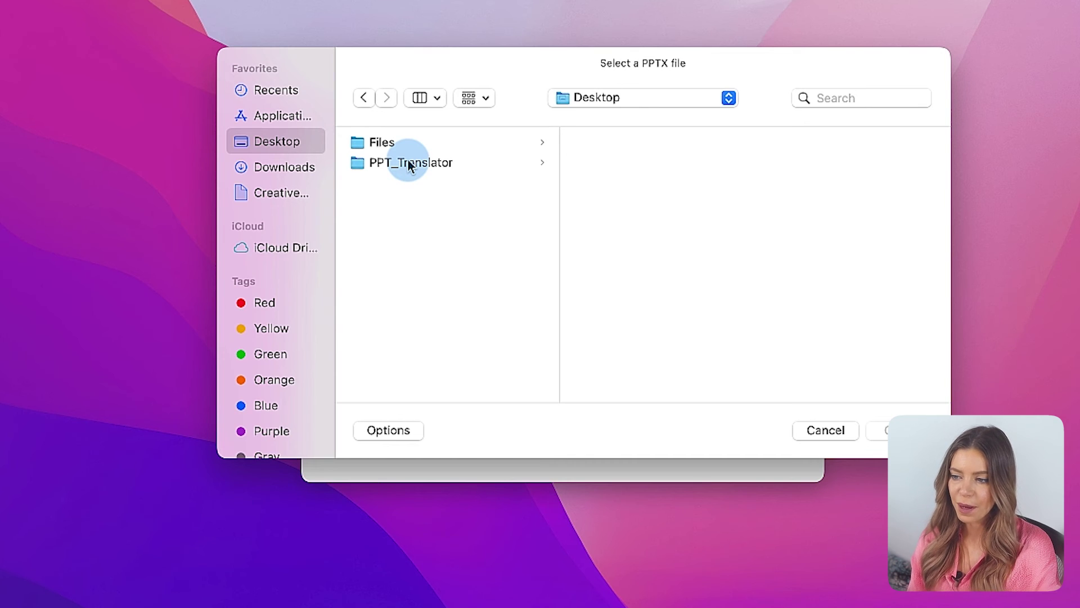
# Translate You_Exec_-_Investor_Report_Complete.pptx to French and open the PPT_Translator folder to find the output
pyautogui.click(409, 163)
pyautogui.click(631, 186)
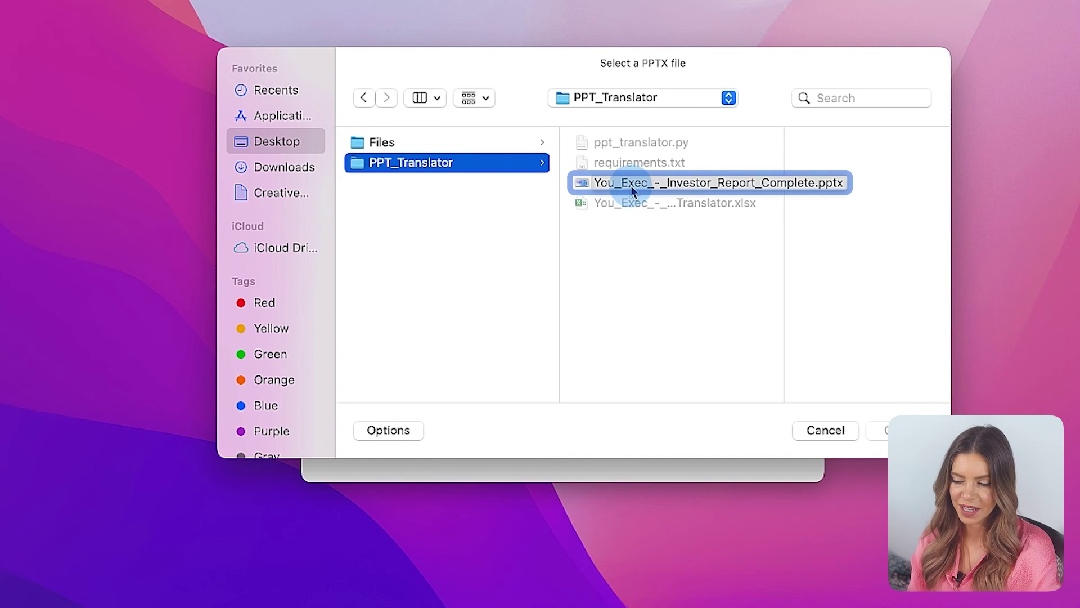
pyautogui.click(884, 432)
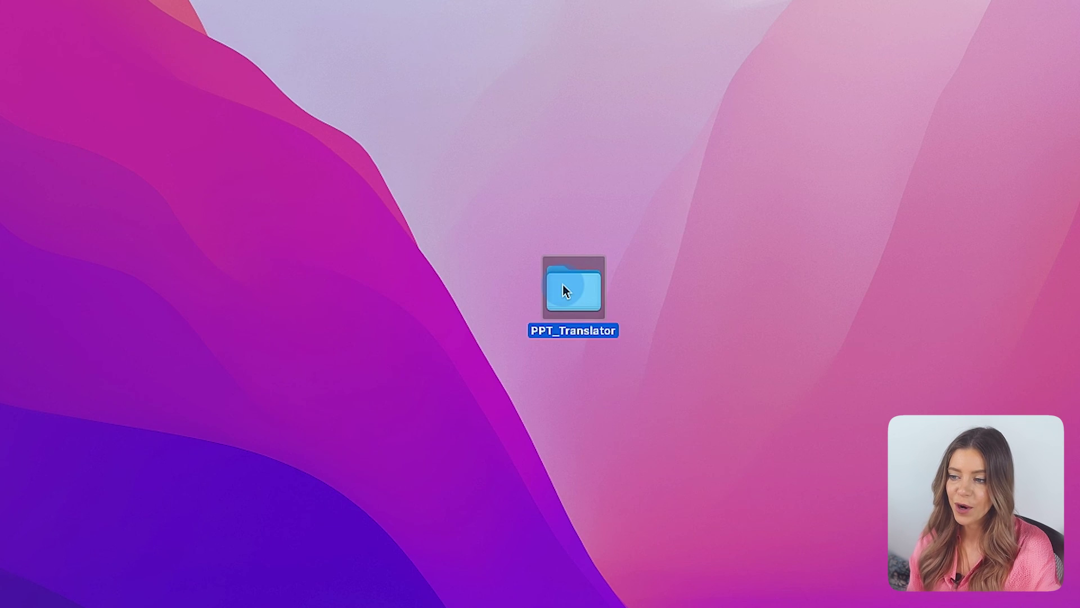
pyautogui.doubleClick(562, 284)
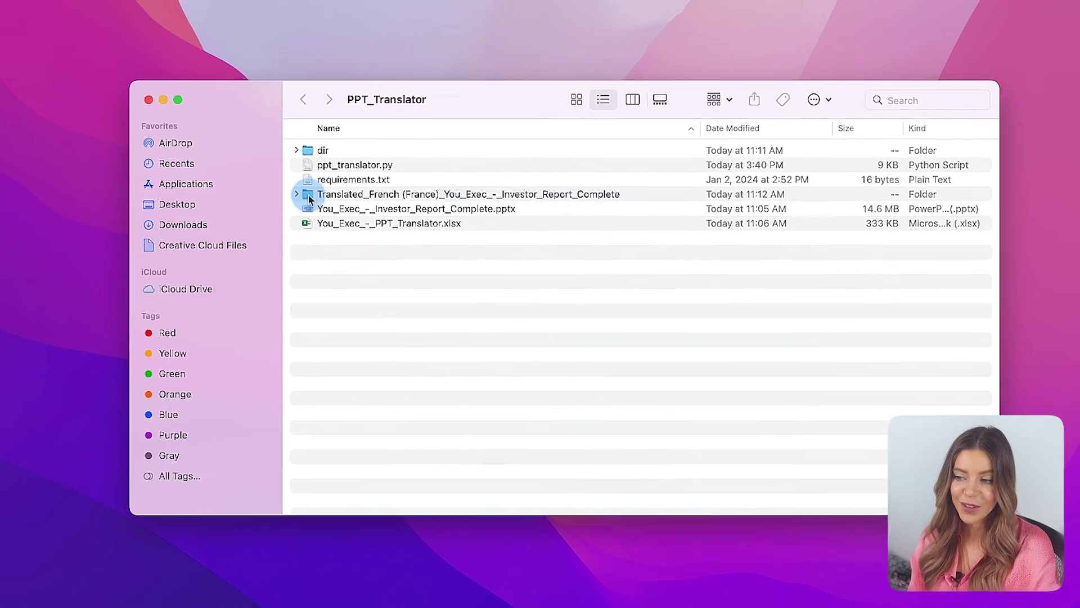
# Open the French Investor Report PPTX from Translated_French and page down to slide 6
pyautogui.doubleClick(257, 195)
pyautogui.doubleClick(360, 153)
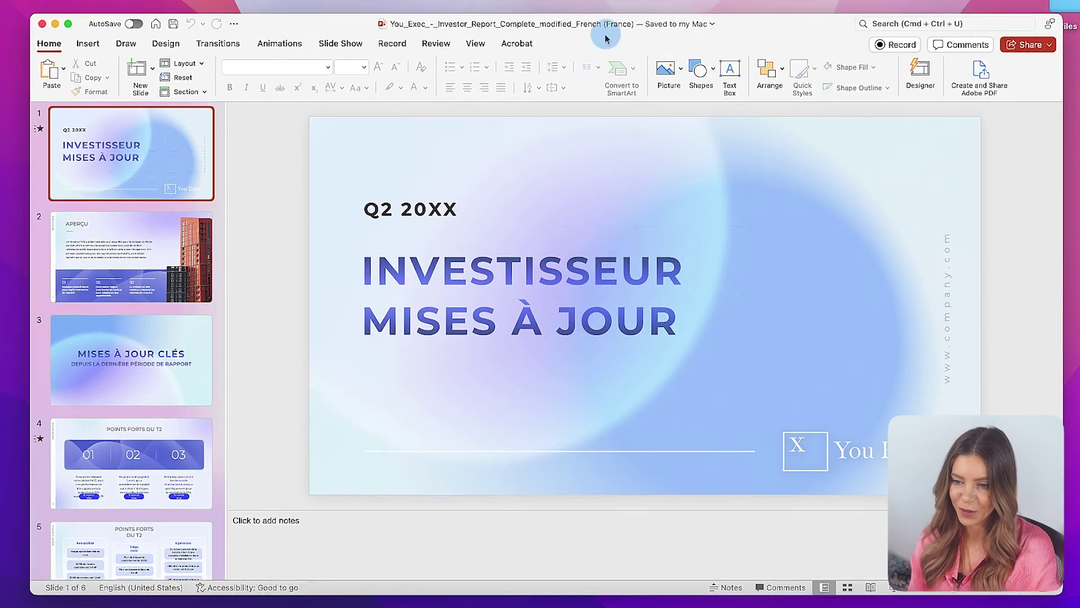
pyautogui.press('Down')
pyautogui.press('Down')
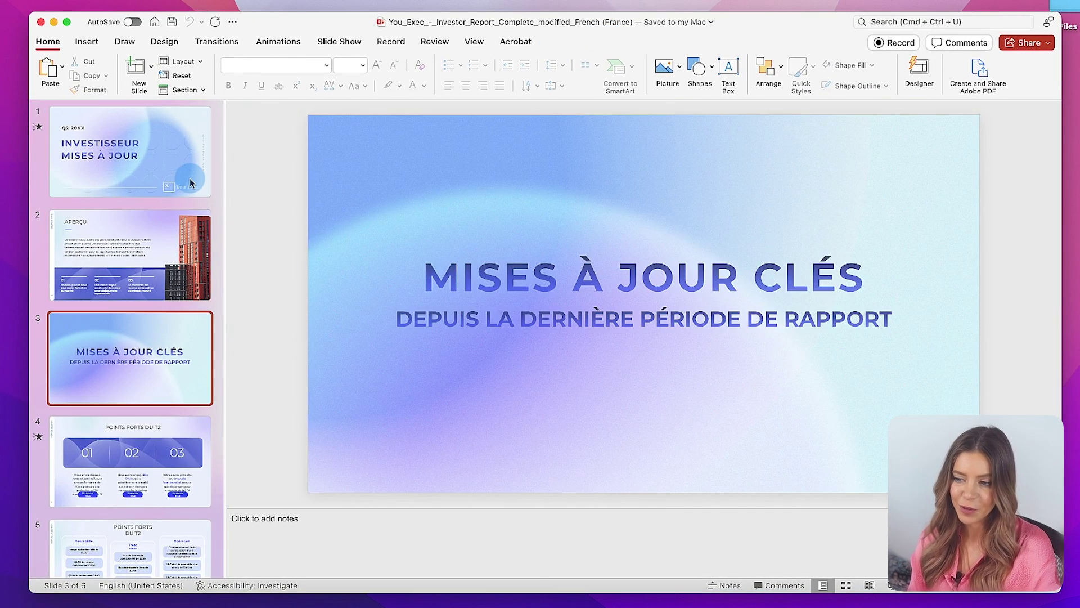
pyautogui.press('Down')
pyautogui.press('Down')
pyautogui.press('Down')
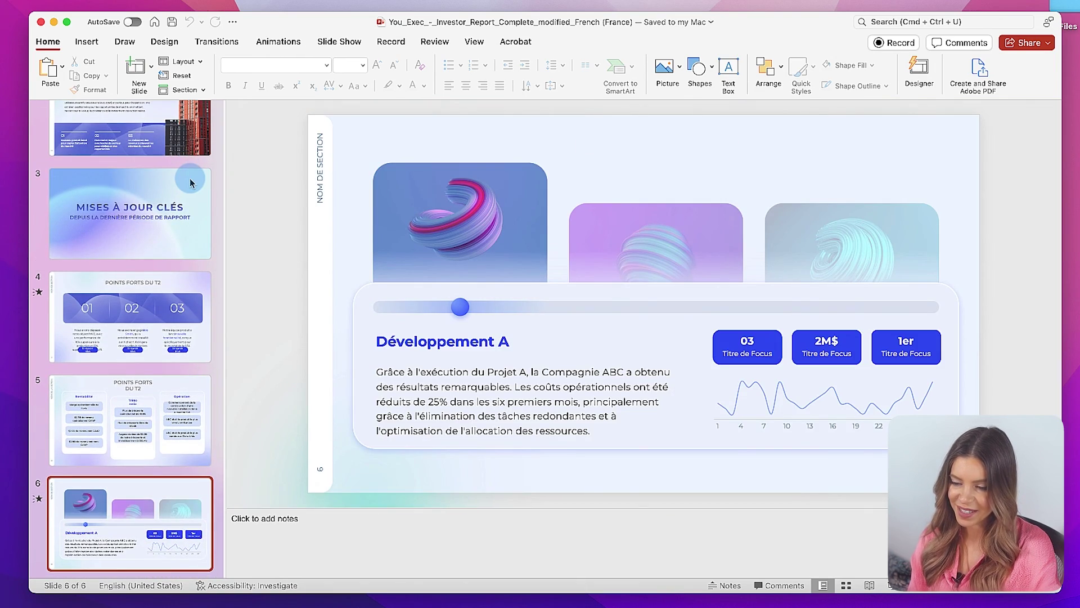